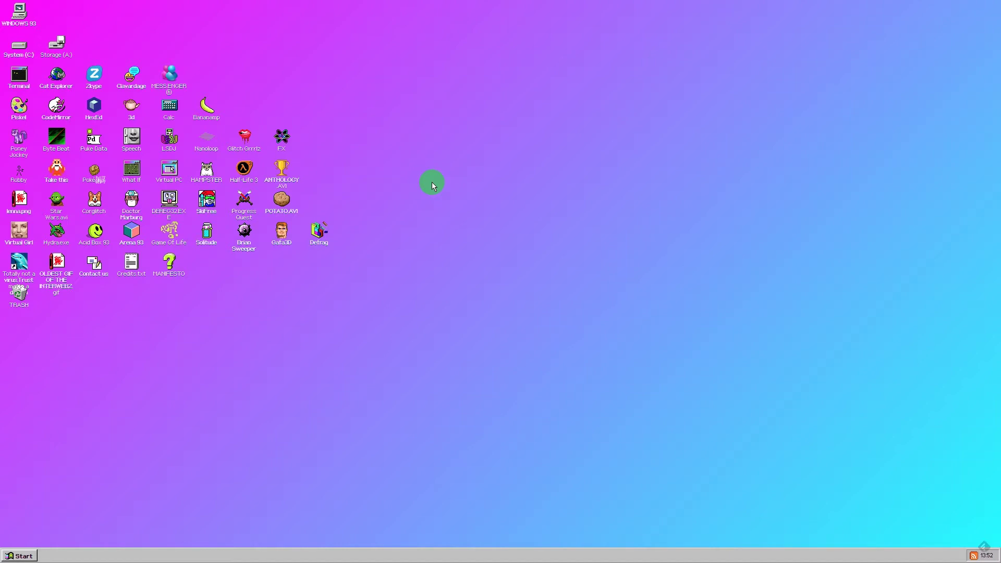
Launch SkiFree past the not-responding alerts, move its window aside and start skiing downhill
double_click(208, 200)
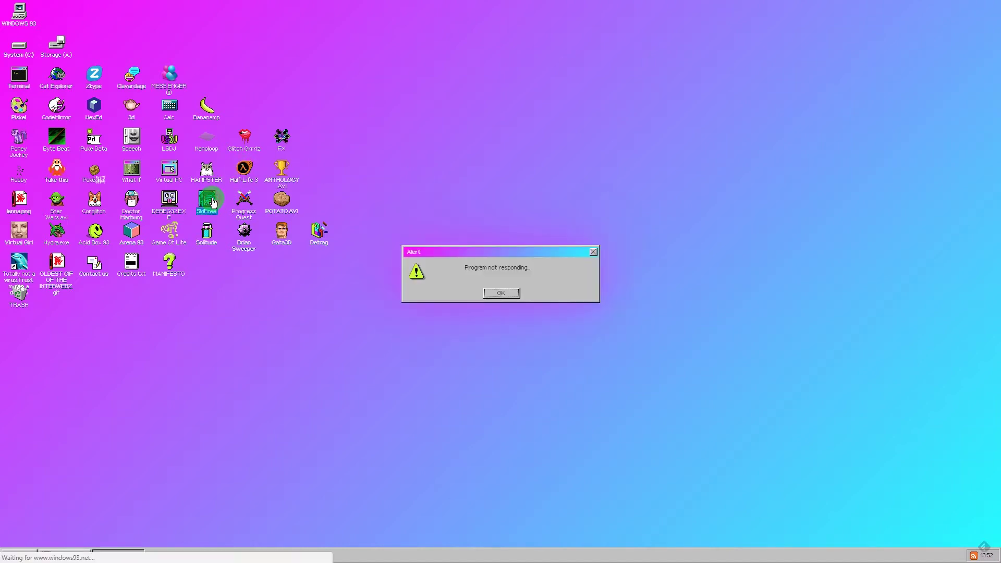
left_click(501, 293)
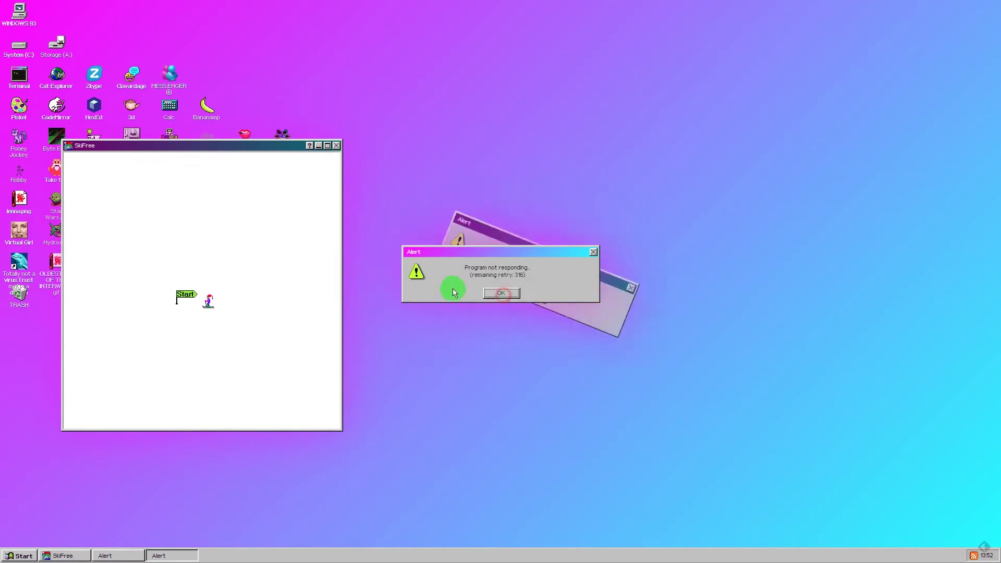
left_click(510, 294)
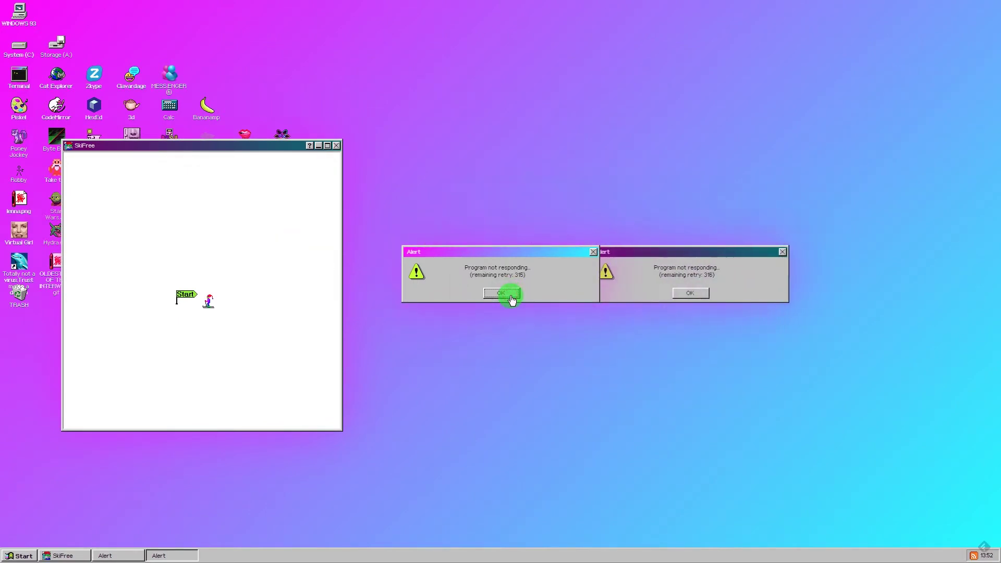
left_click(500, 295)
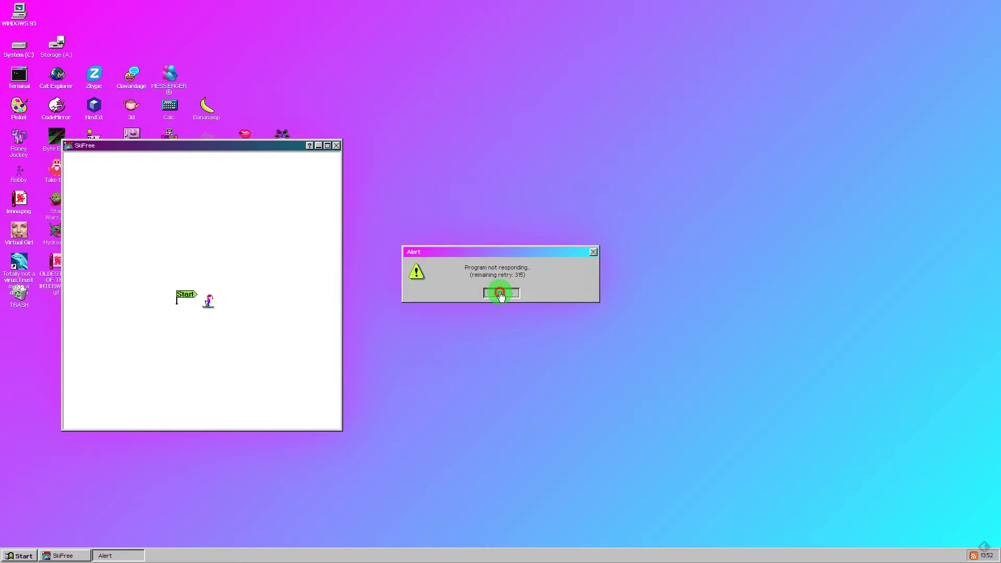
left_click(595, 254)
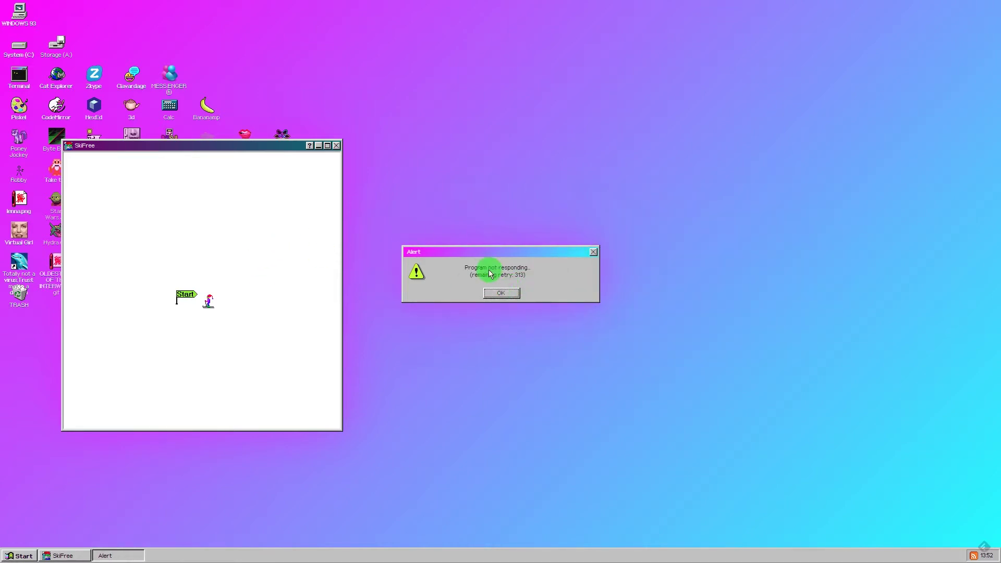
left_click_drag(251, 145, 505, 150)
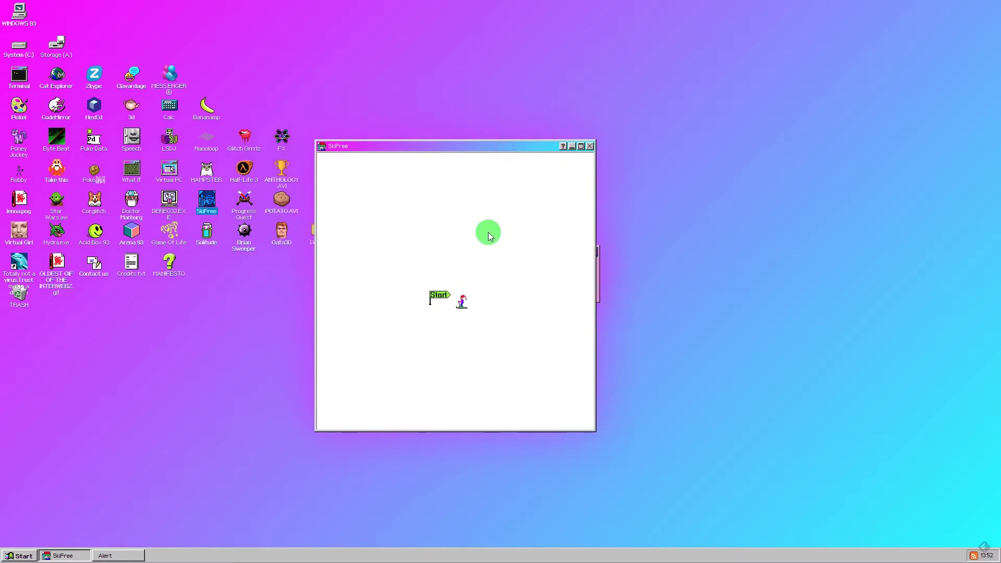
left_click(489, 233)
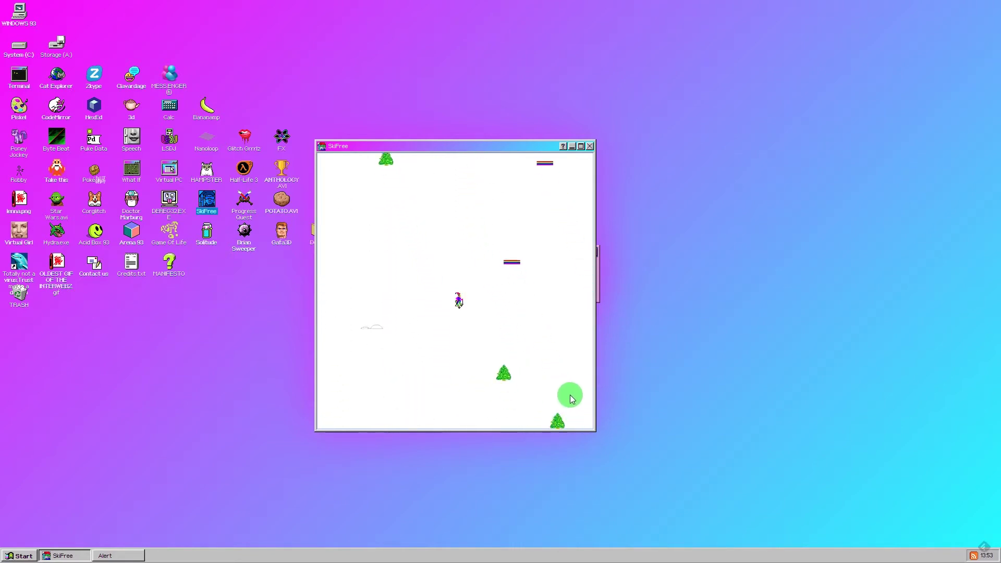
Close SkiFree and dismiss the multiplying 'Program not responding' alerts
left_click(589, 149)
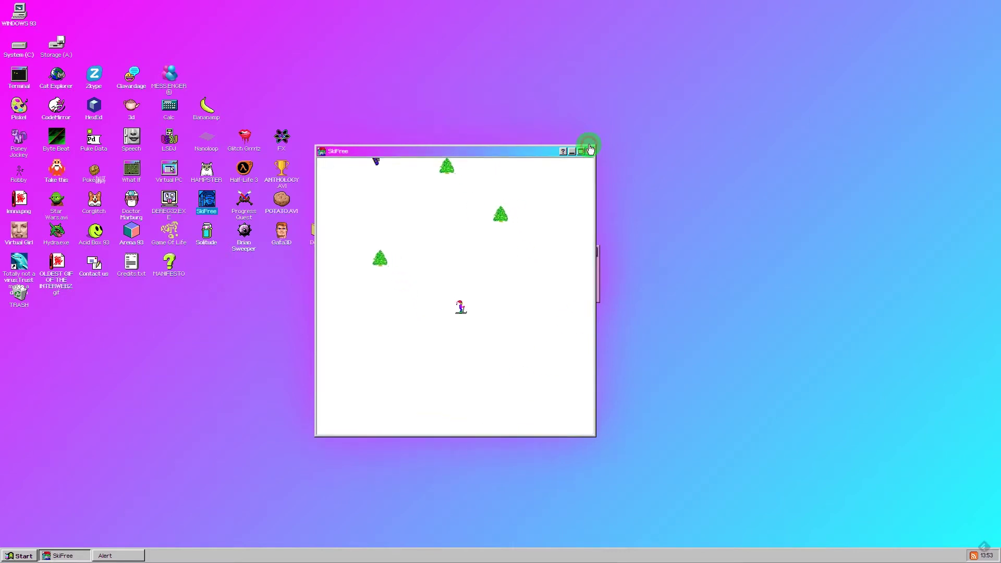
left_click(509, 295)
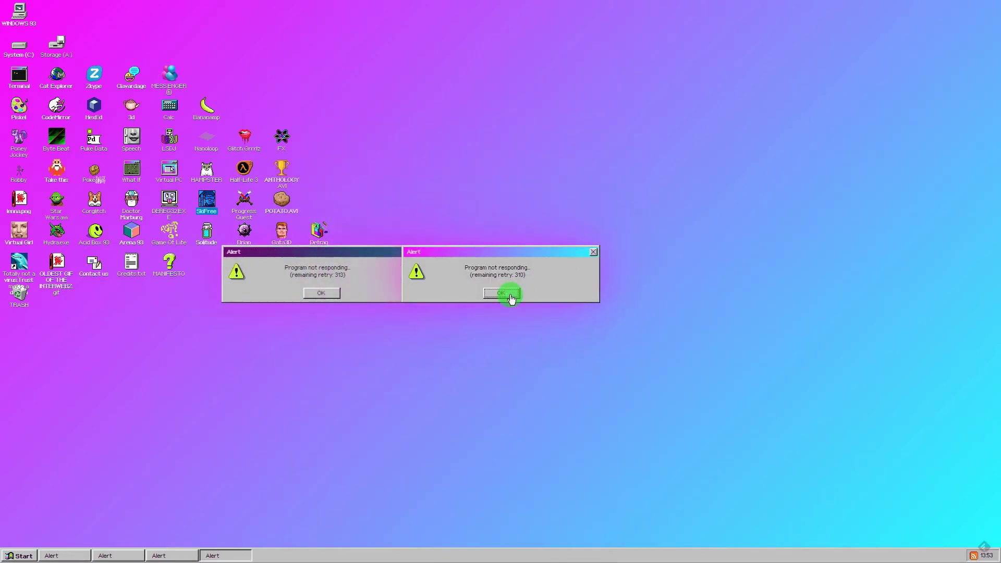
left_click(510, 296)
left_click(509, 295)
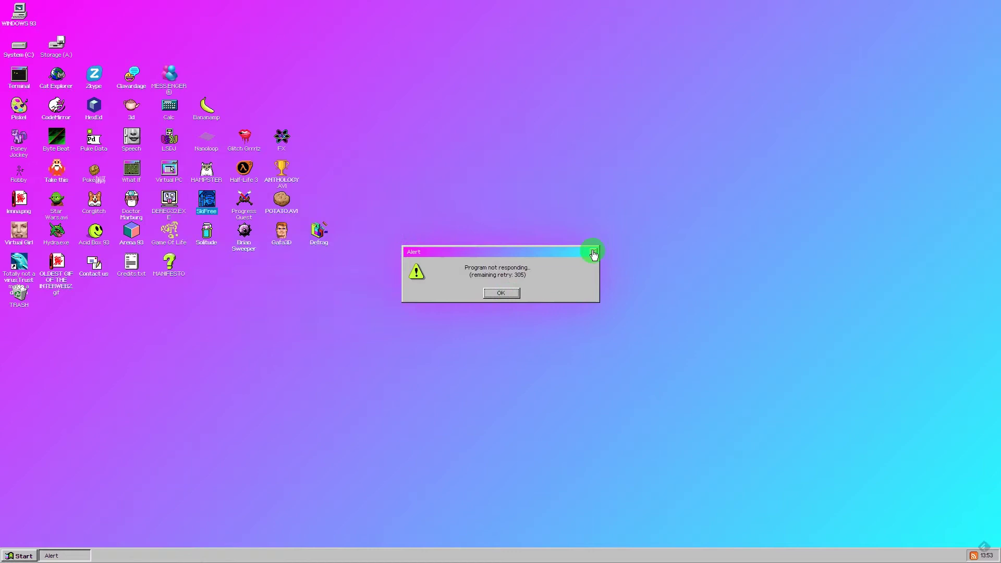
left_click(598, 253)
left_click(500, 293)
double_click(318, 232)
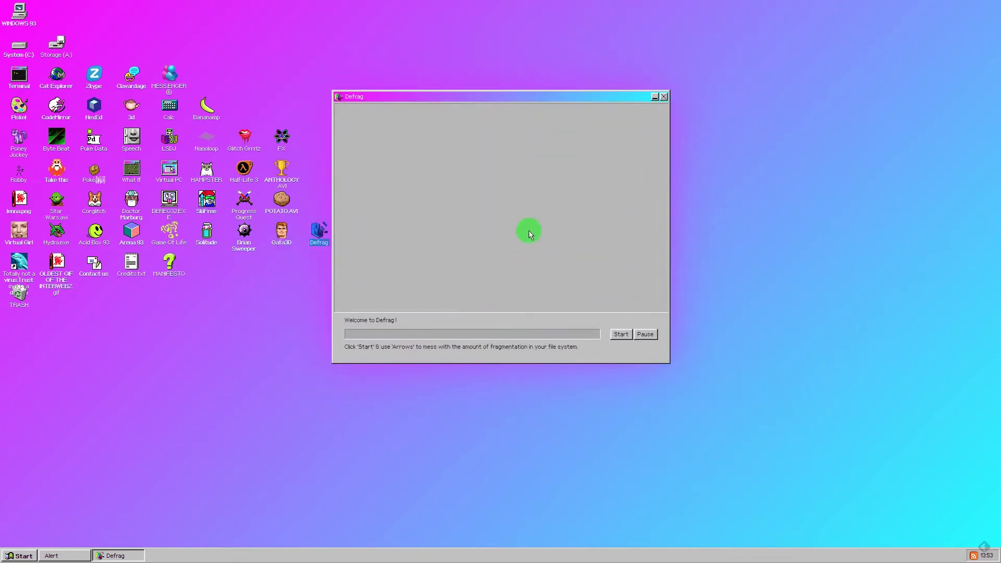
left_click(620, 333)
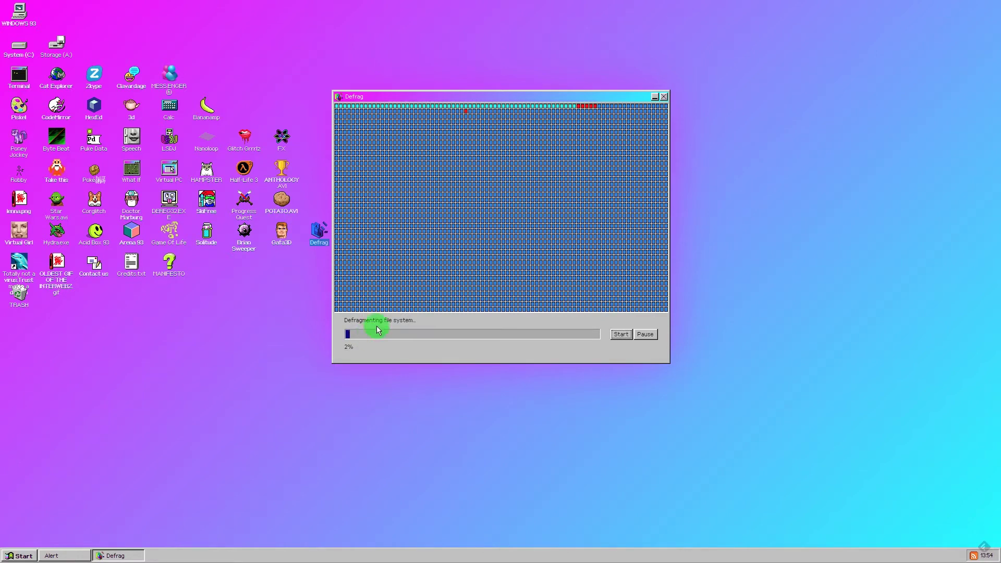
left_click(650, 337)
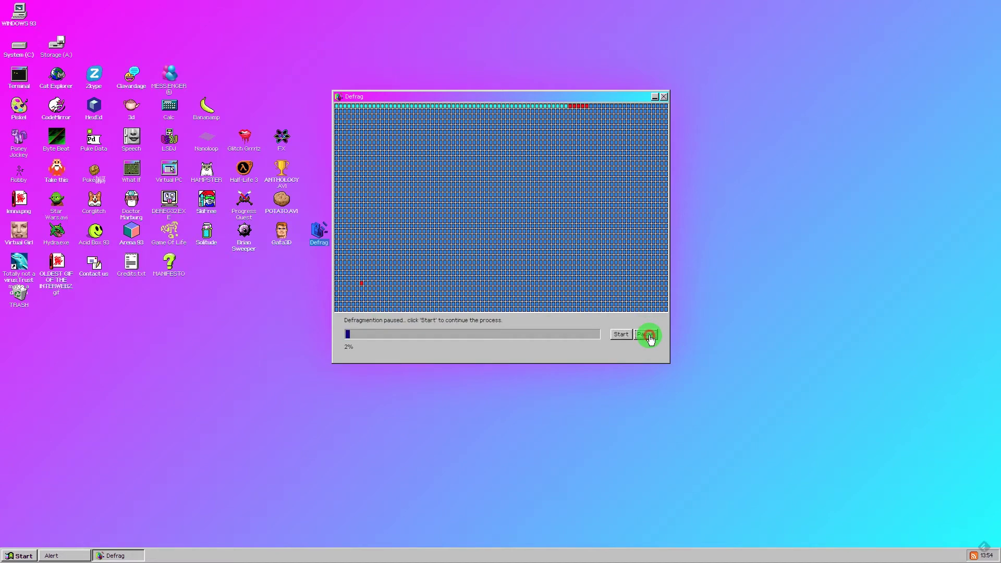
left_click(664, 97)
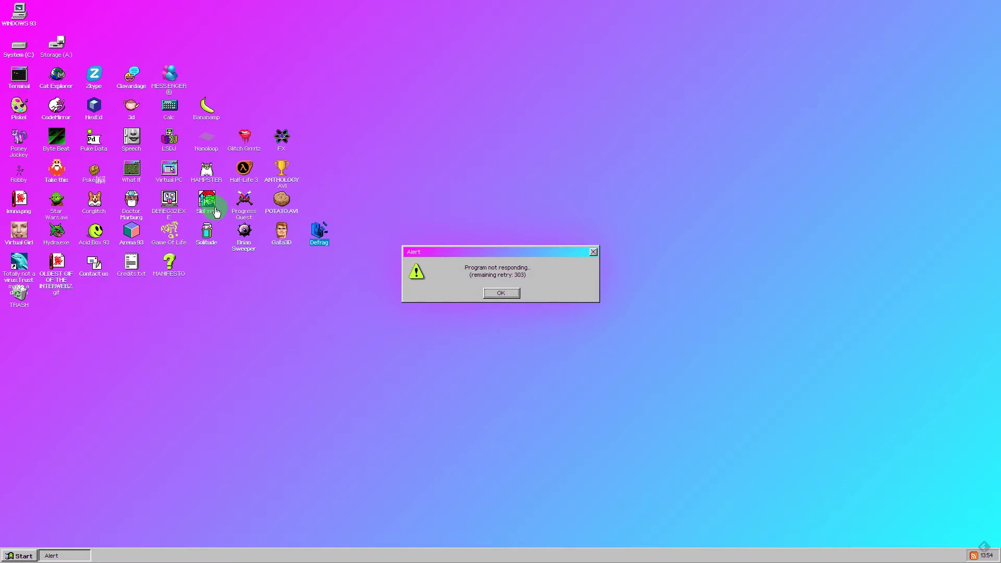
Launch Half-Life 3 and the Terminal, placing the Terminal left of the splash
double_click(246, 170)
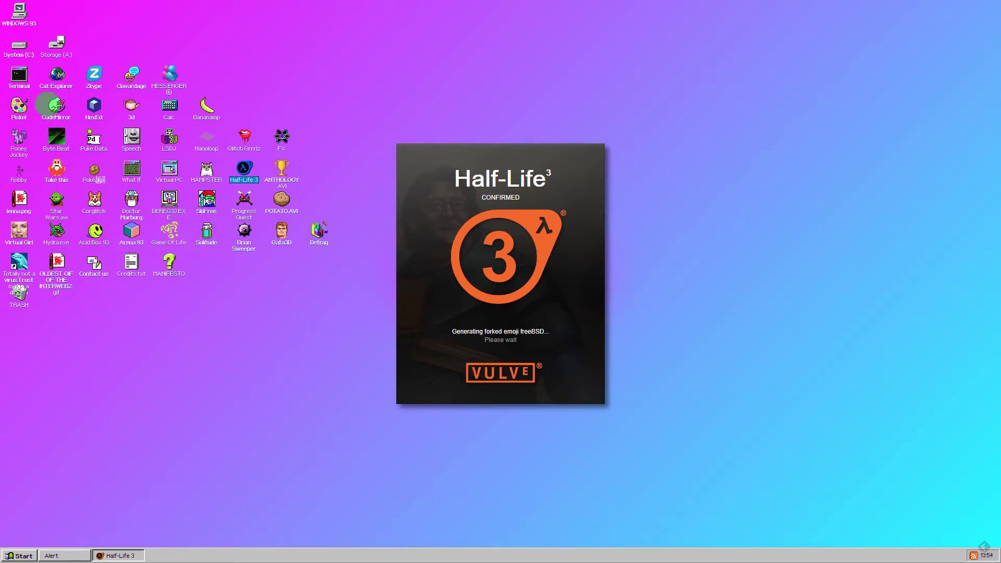
double_click(17, 76)
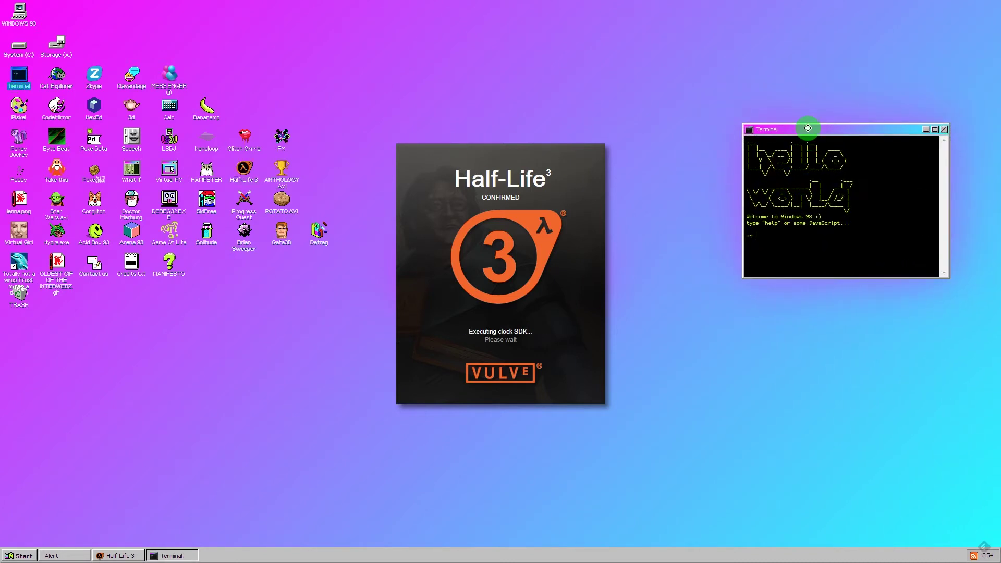
mouse_move(810, 139)
left_mouse_down()
mouse_move(289, 173)
mouse_move(162, 234)
left_mouse_up()
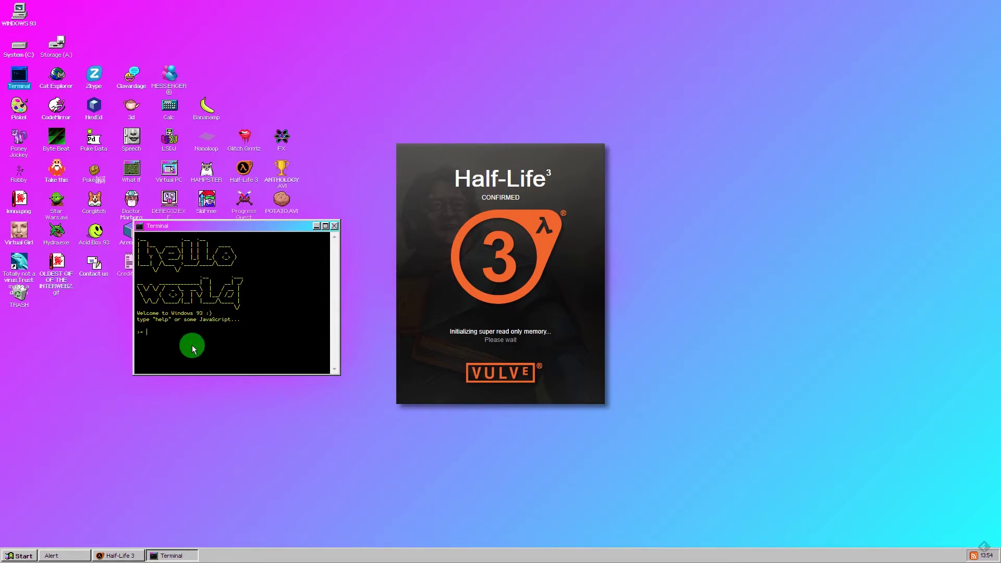
type("help")
Run help, cd and 3d in the Terminal to spawn the spinning 3D Windows93 text
key("Return")
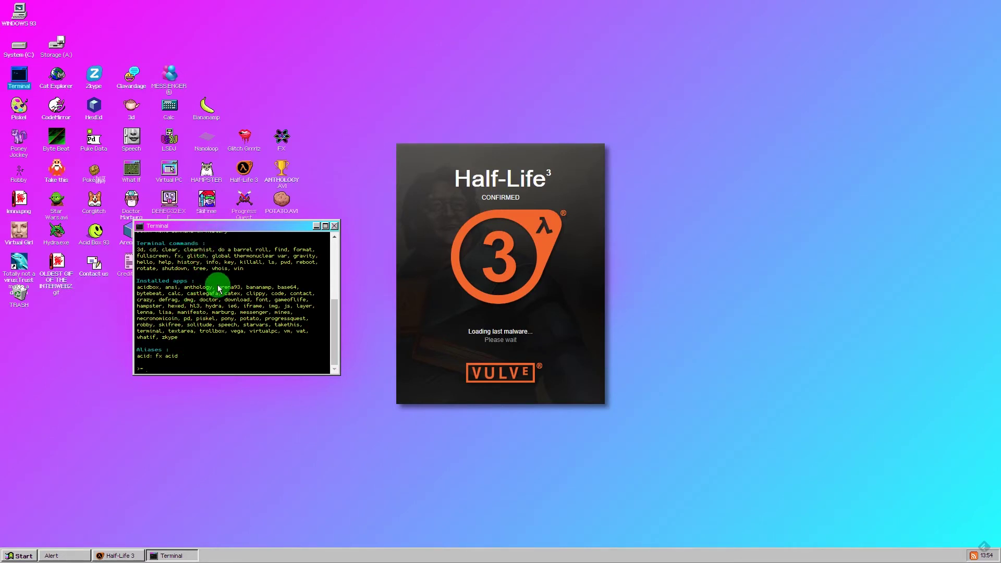
scroll(168, 269, "up", 3)
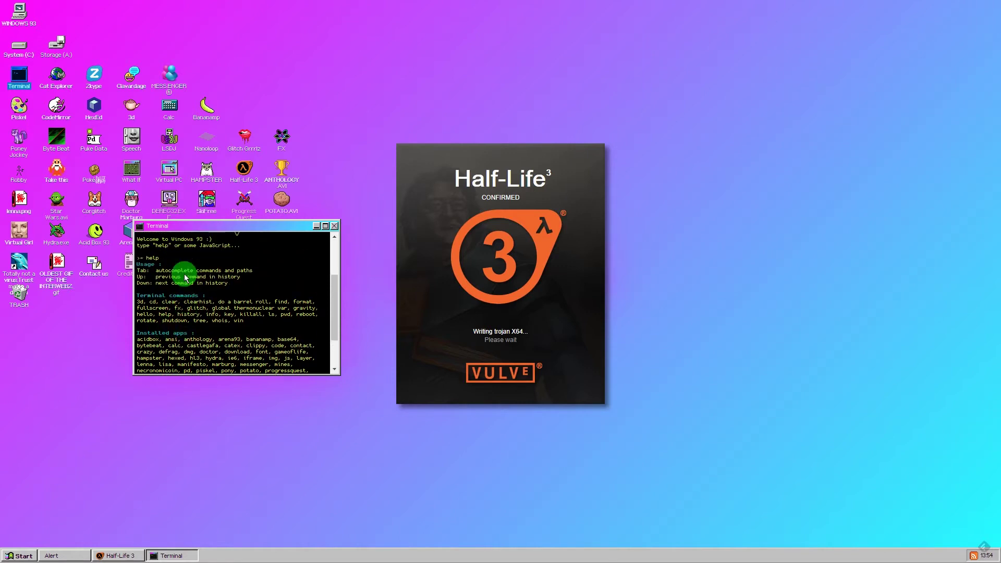
scroll(219, 283, "down", 3)
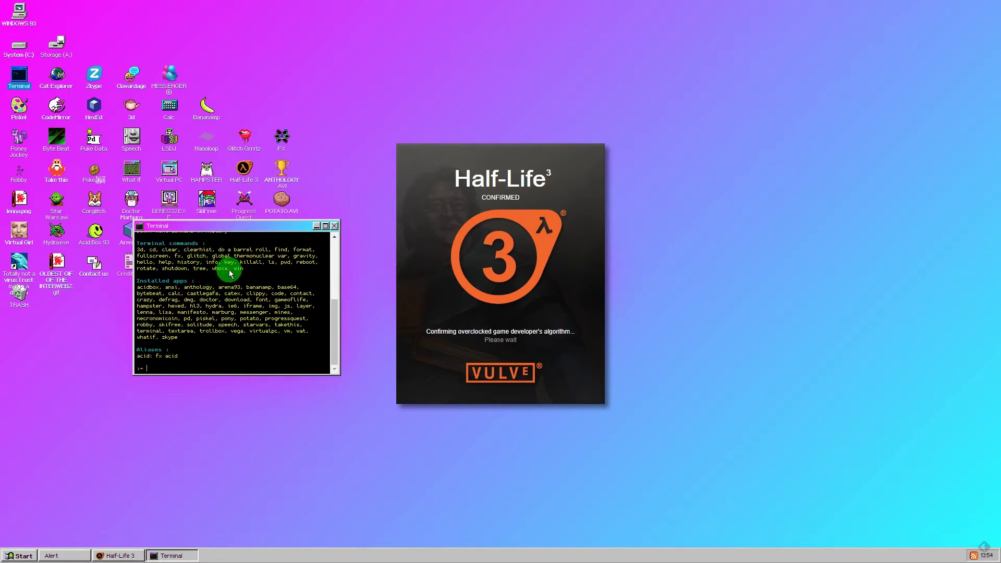
type("cd")
key("Return")
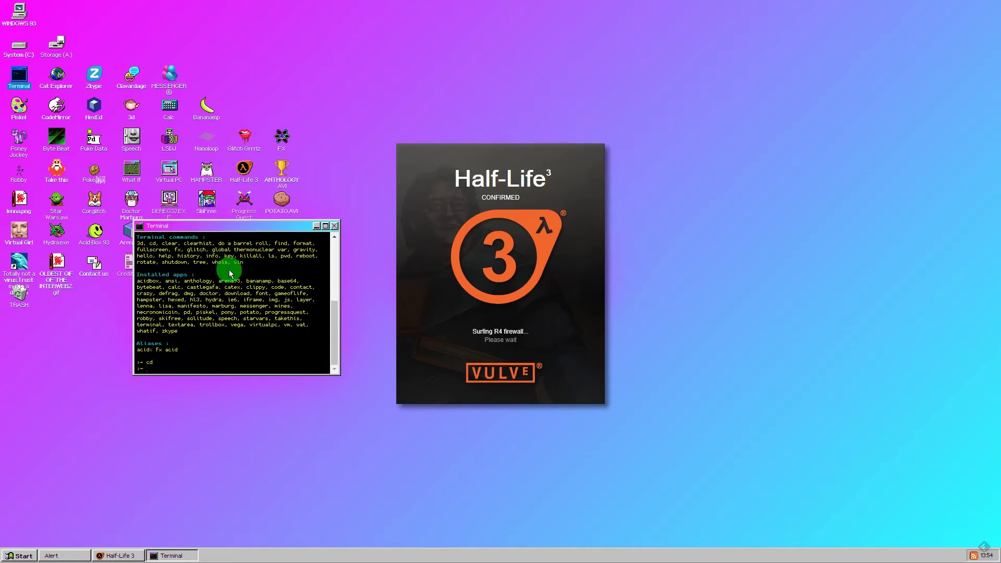
type("3d")
key("Return")
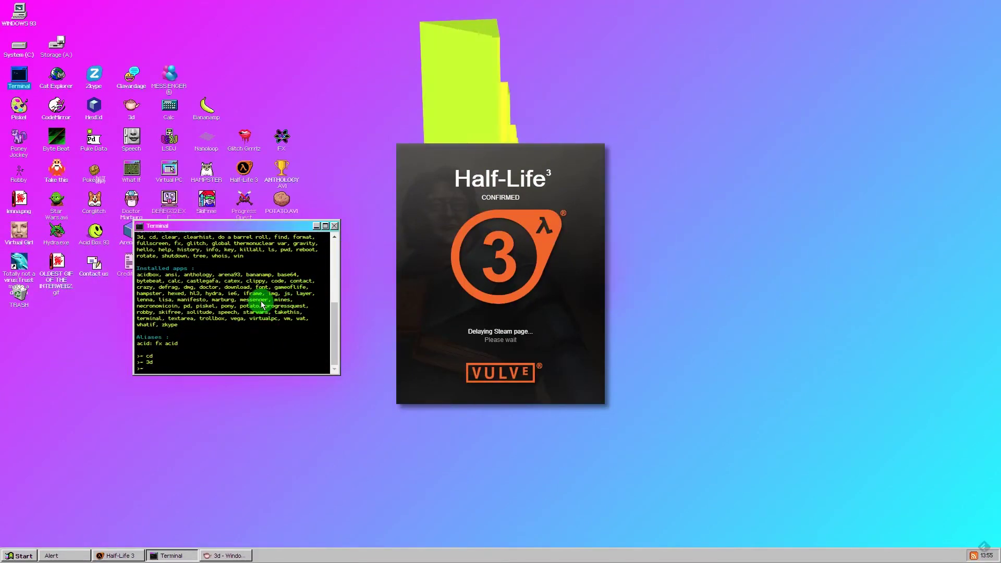
type("3d")
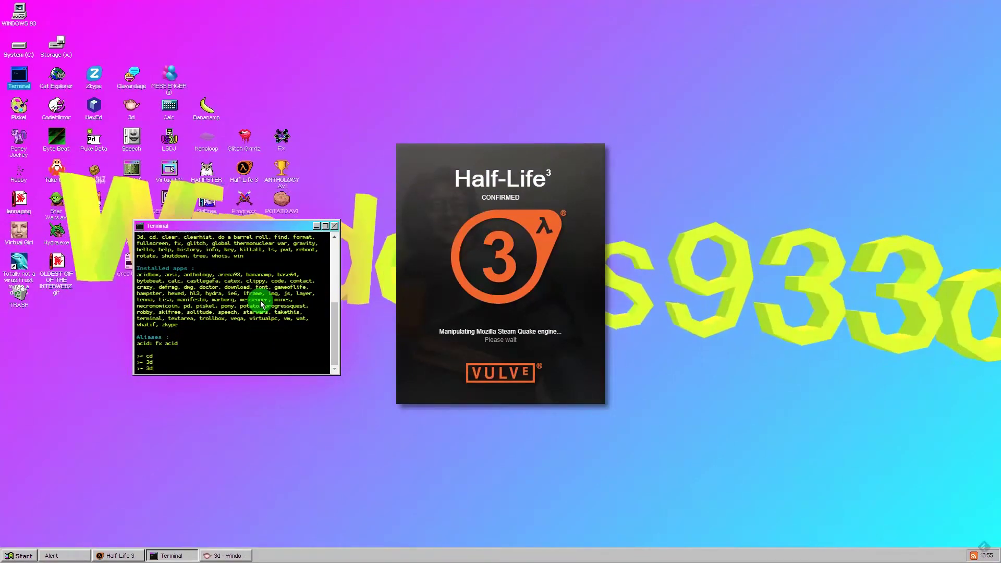
Run 3d once more, then close the 3D text window from its taskbar button
key("Return")
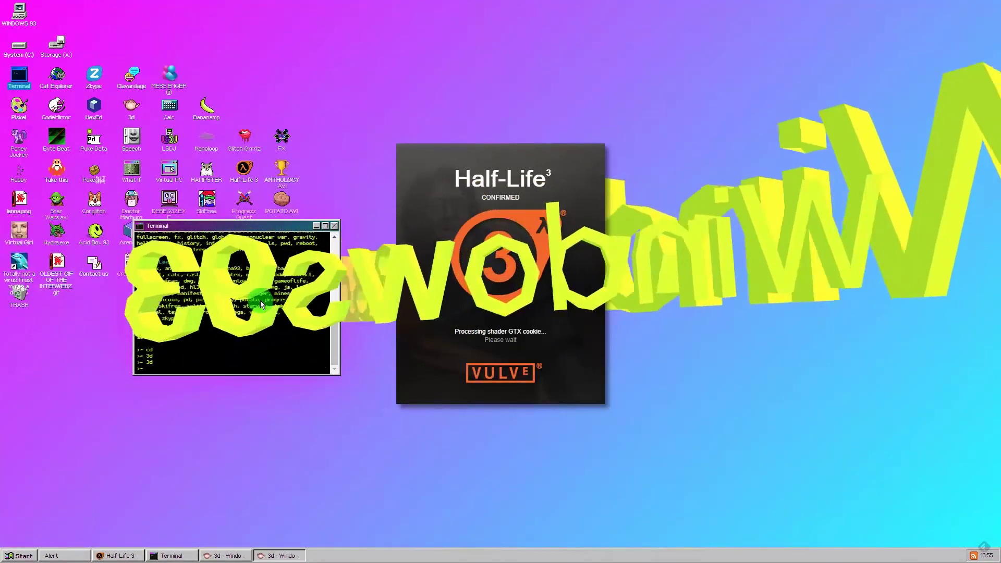
right_click(226, 555)
left_click(243, 555)
right_click(242, 555)
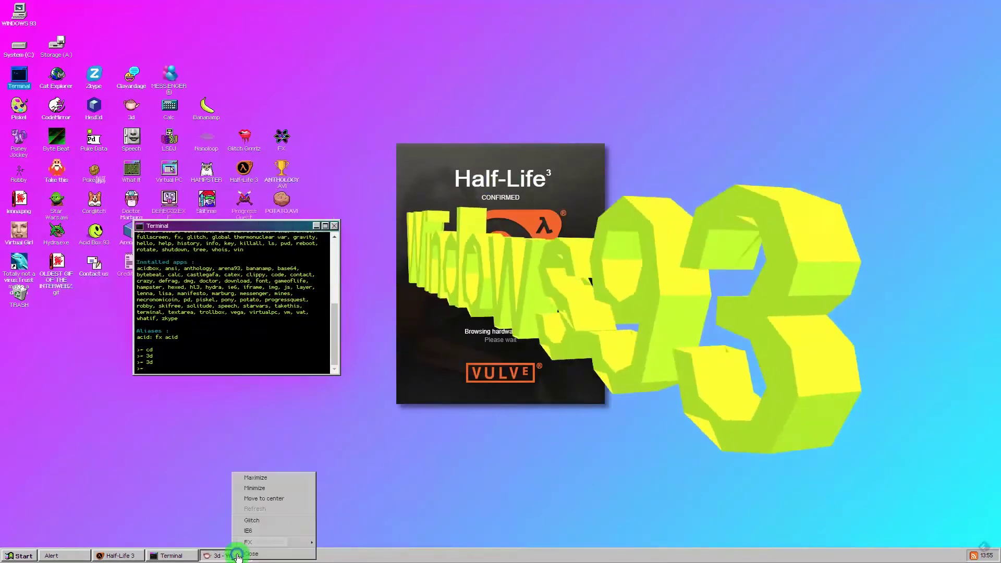
left_click(247, 555)
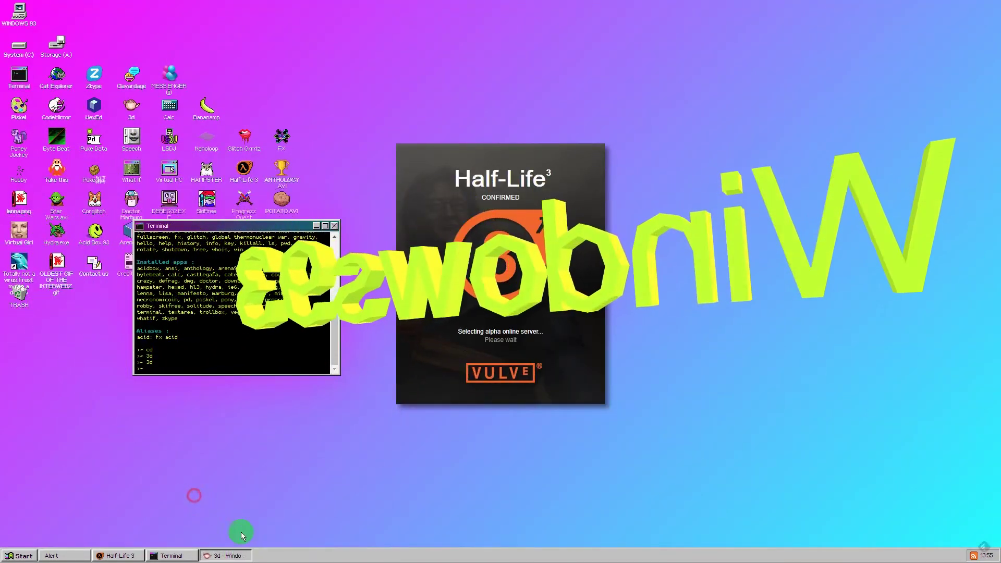
right_click(242, 555)
left_click(255, 552)
type("ex")
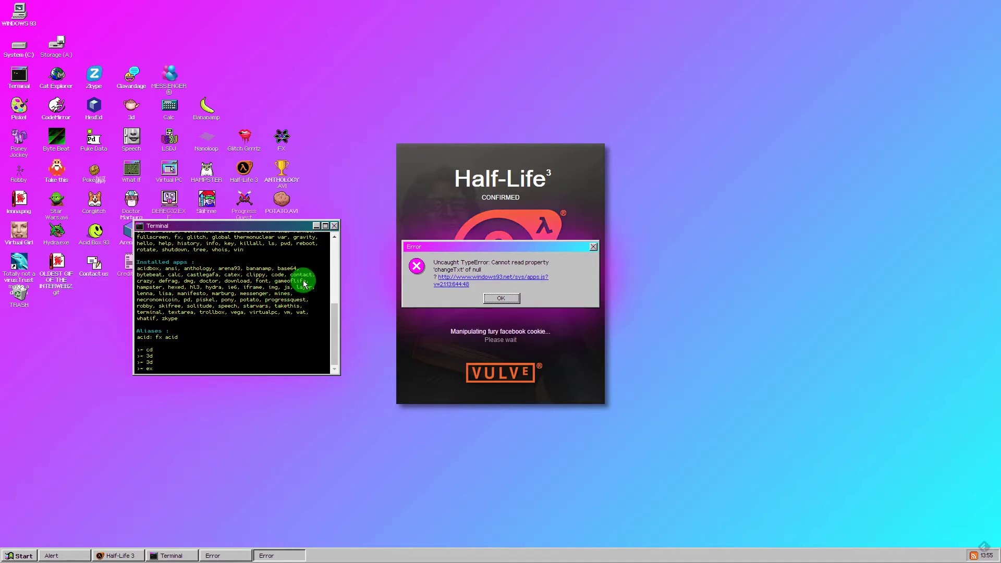
Dismiss the error pop-ups, run exit in the Terminal and close the Terminal window
left_click(508, 300)
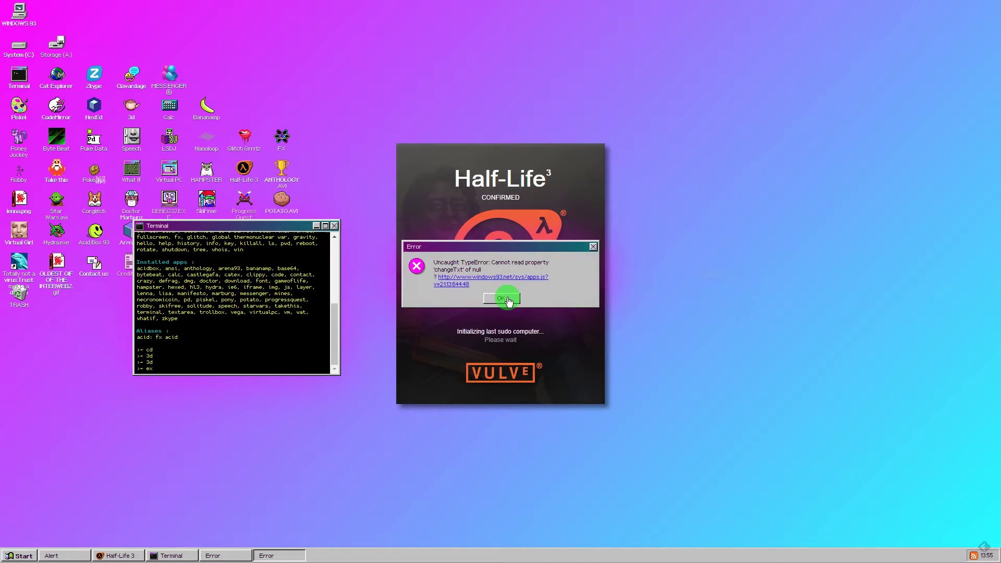
left_click(291, 298)
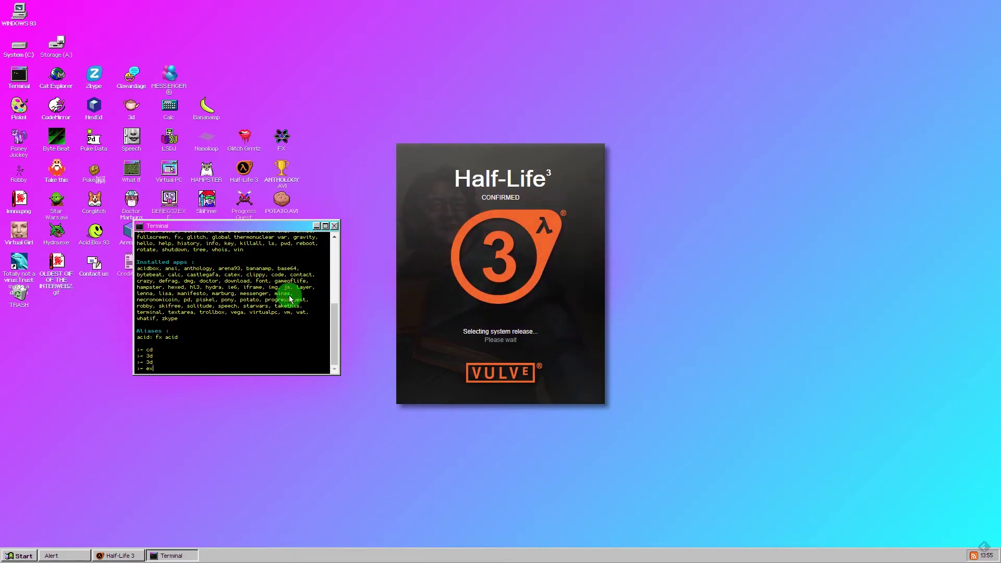
key("Return")
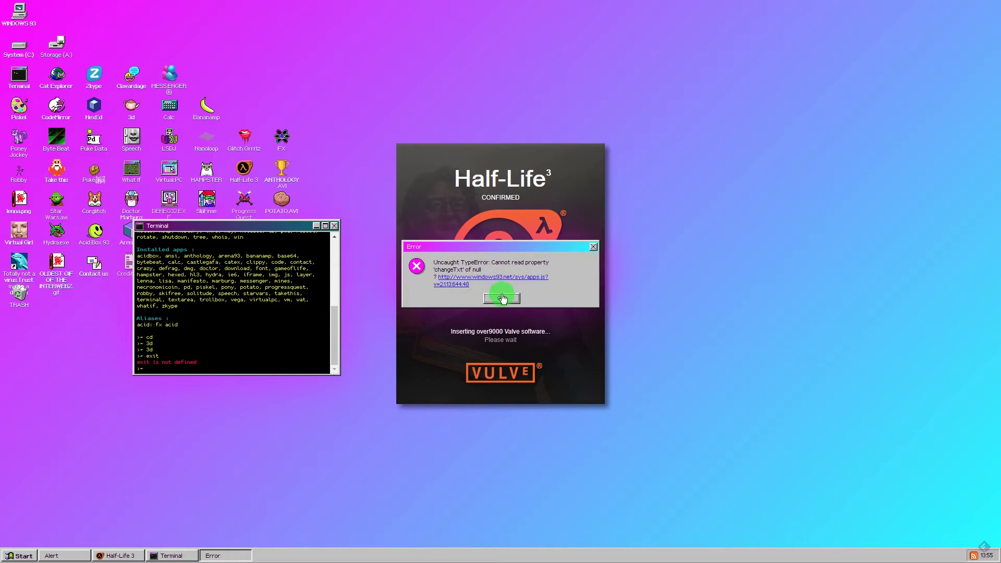
left_click(501, 298)
left_click(339, 231)
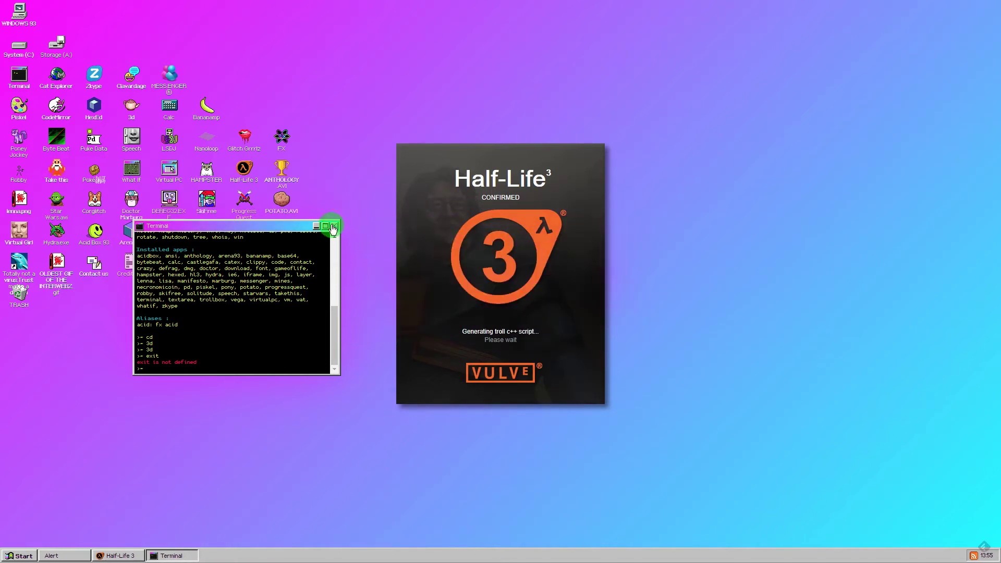
left_click(333, 228)
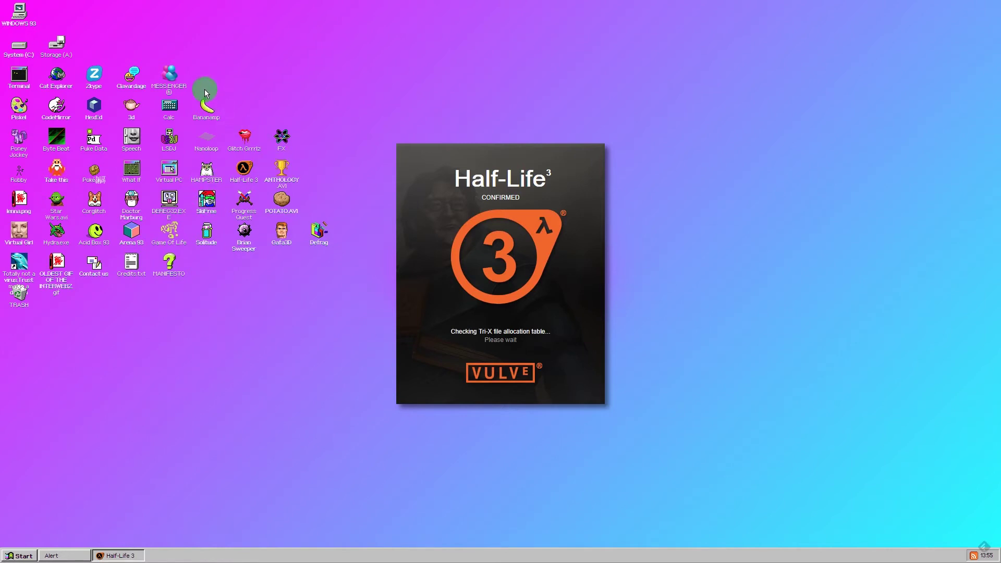
double_click(169, 74)
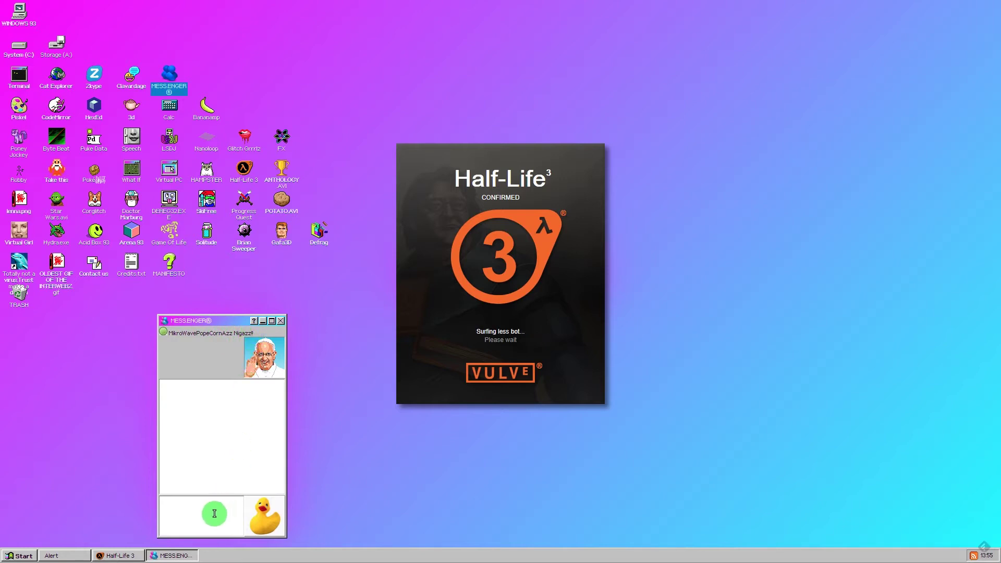
left_click(256, 515)
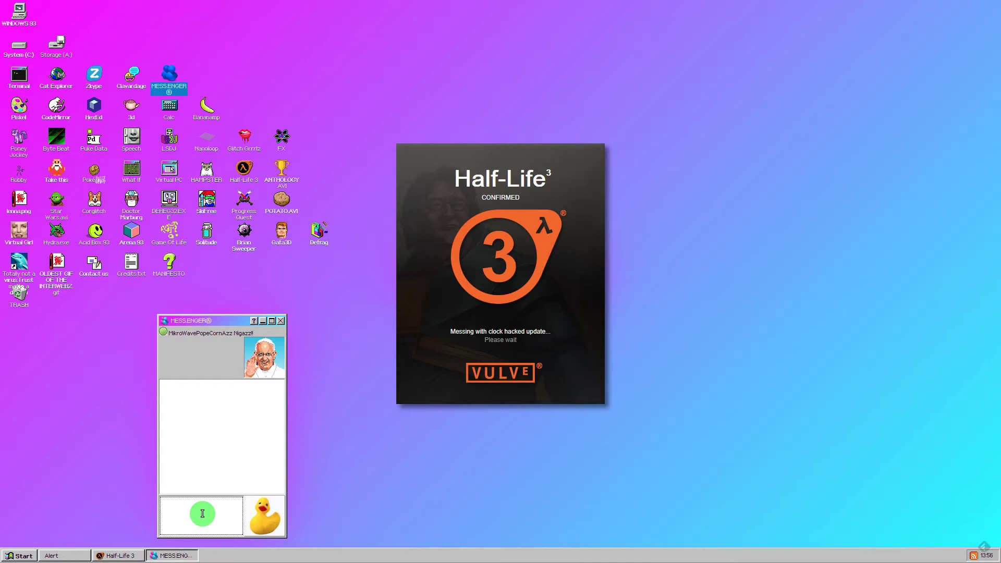
type("hi")
key("Return")
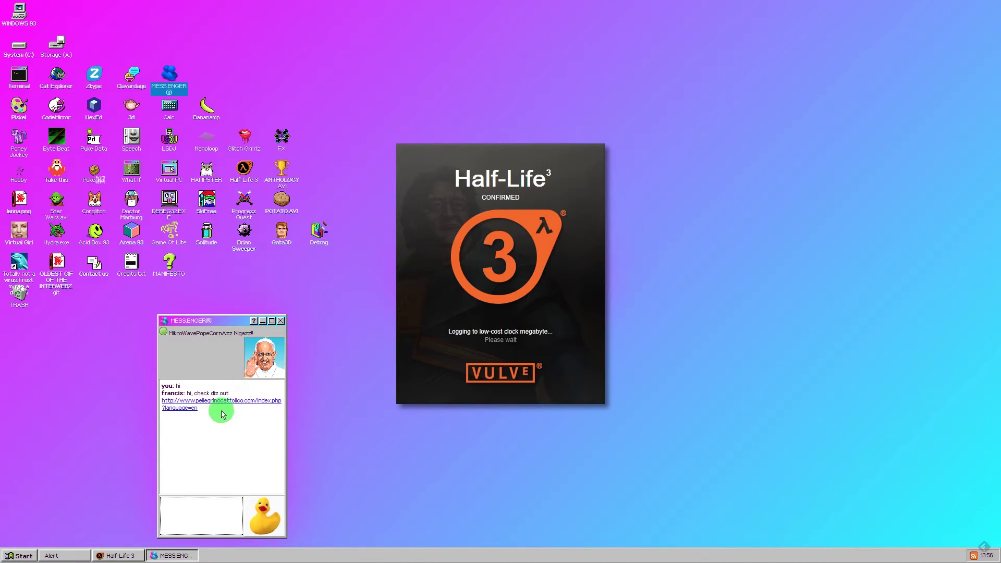
left_click(281, 320)
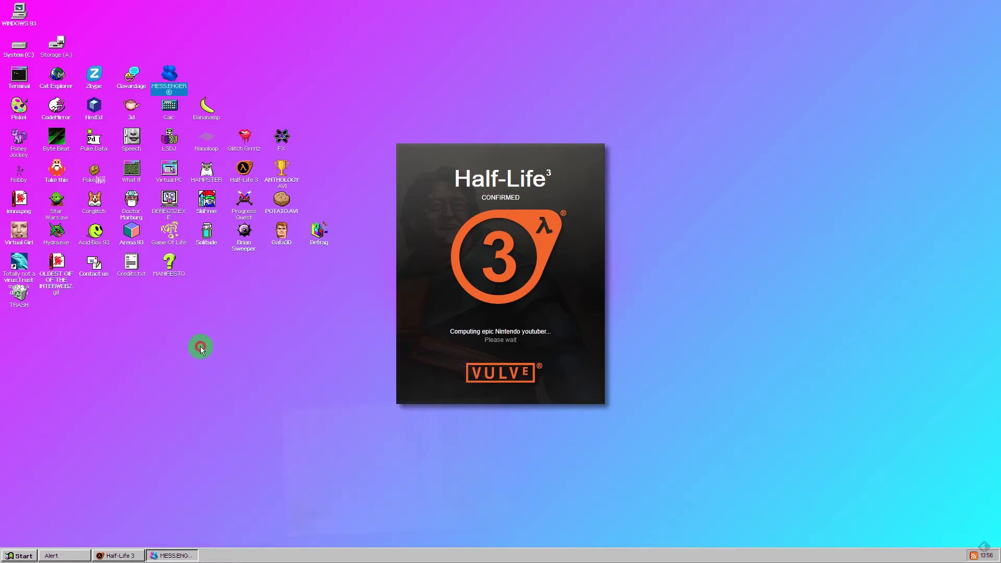
left_click(200, 347)
left_click(132, 205)
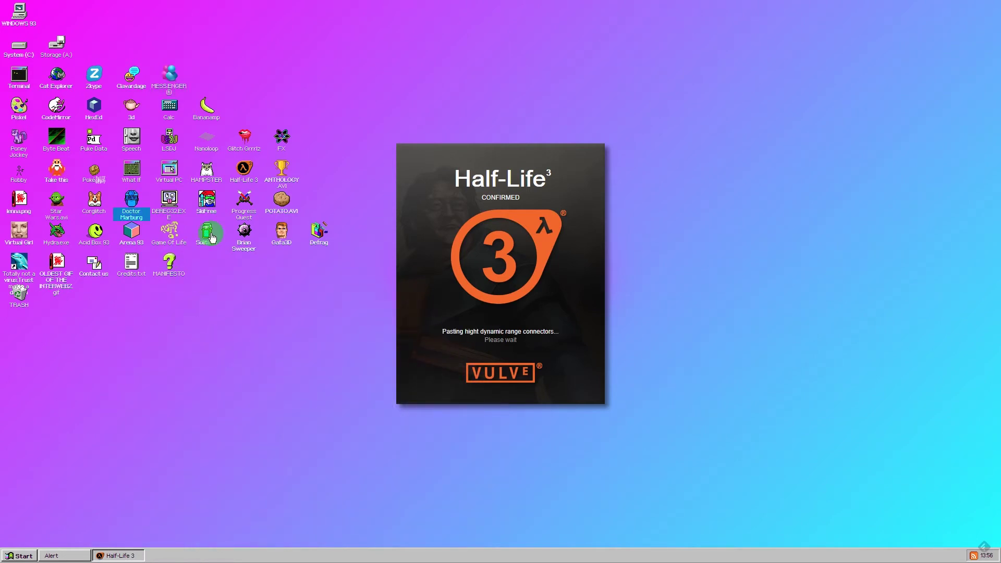
double_click(209, 177)
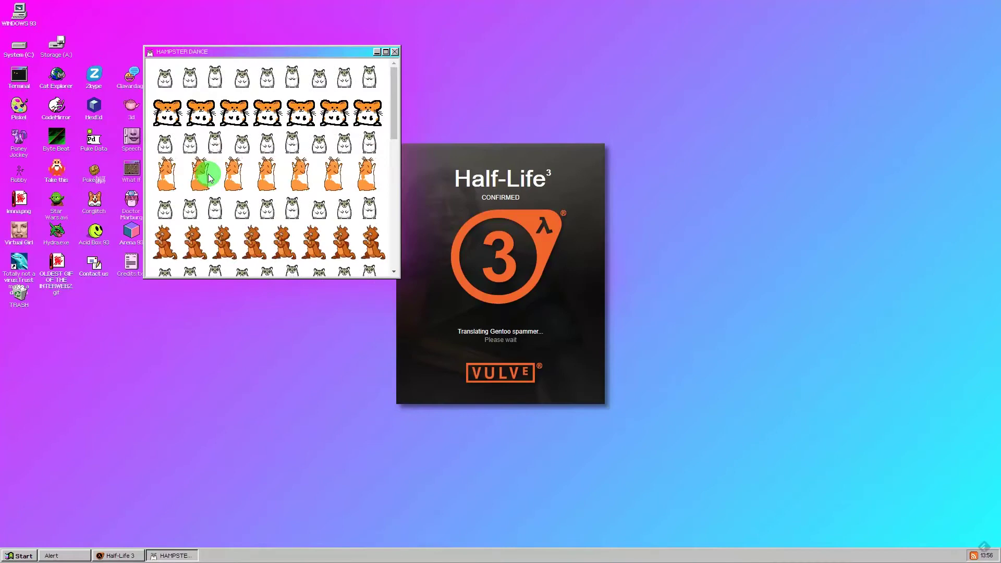
left_click(394, 54)
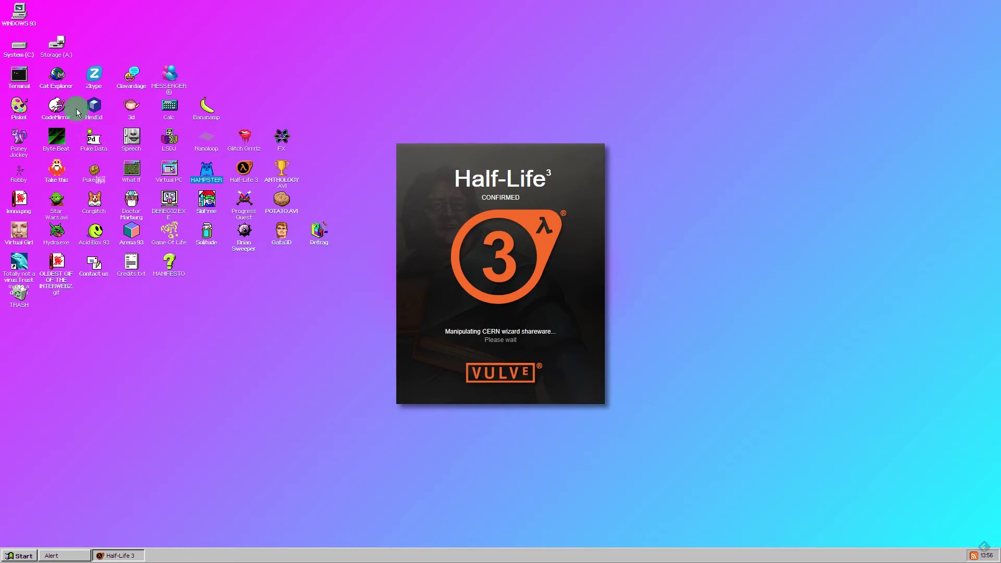
double_click(56, 79)
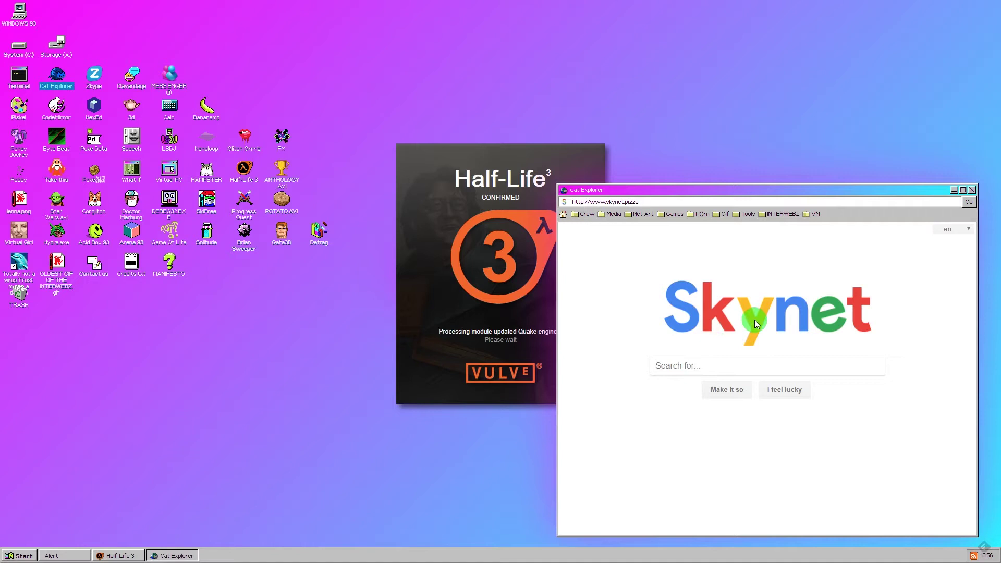
left_click(721, 388)
type("dimust")
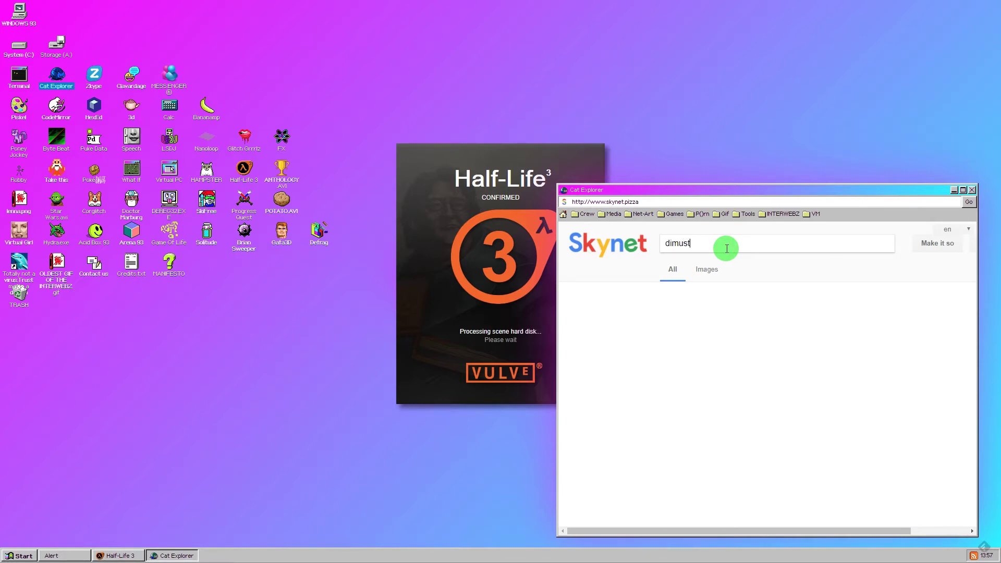
type("ech")
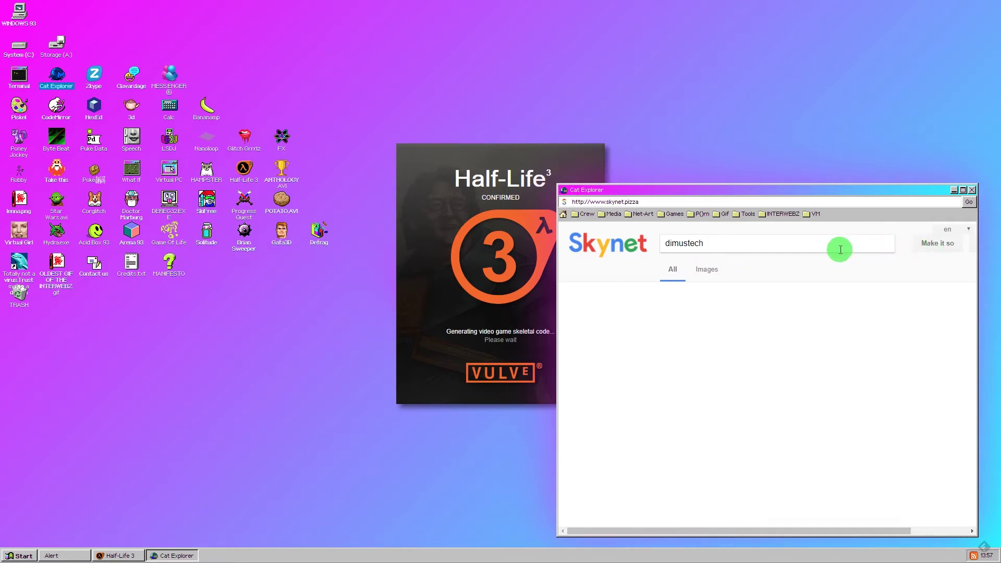
double_click(834, 190)
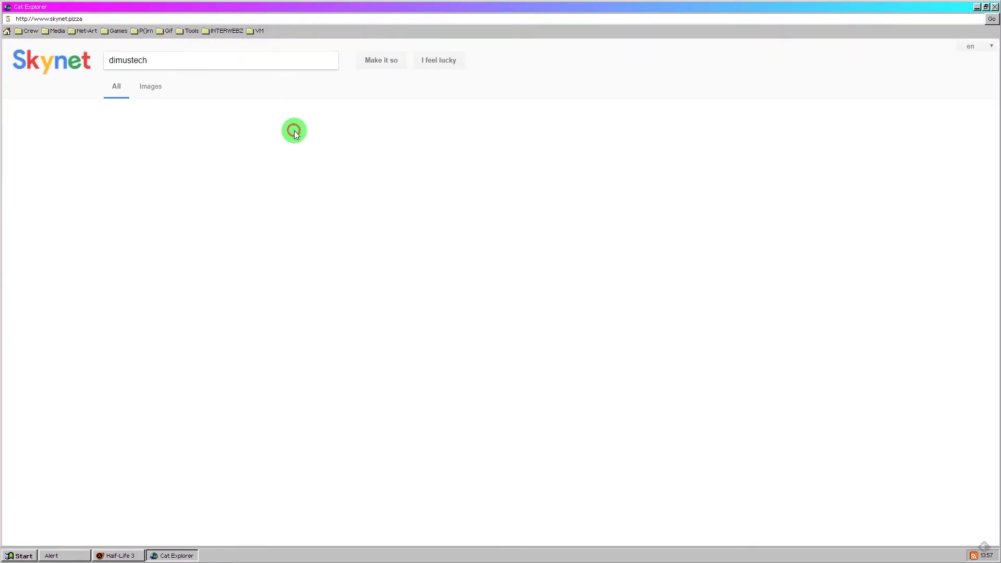
left_click(989, 10)
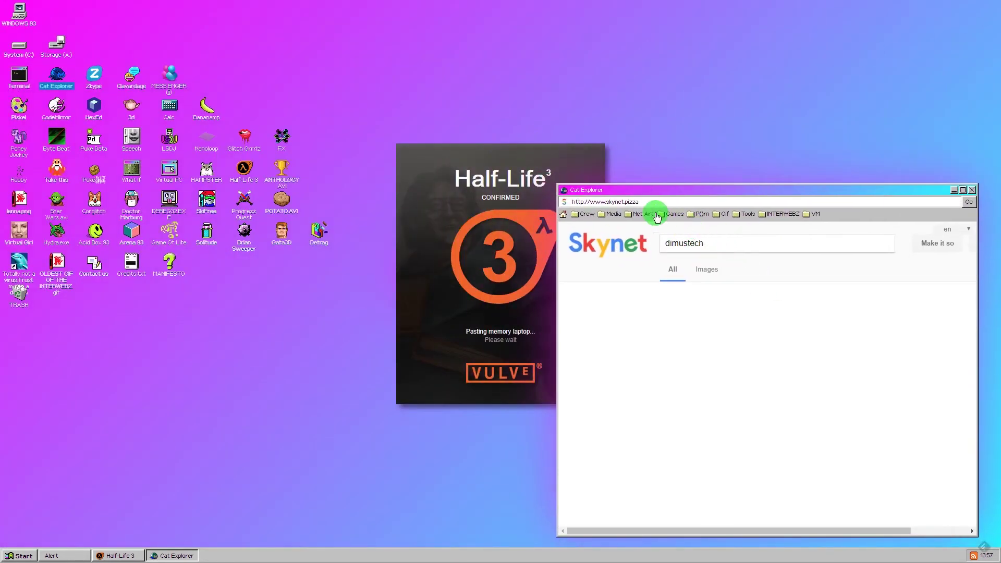
left_click(612, 214)
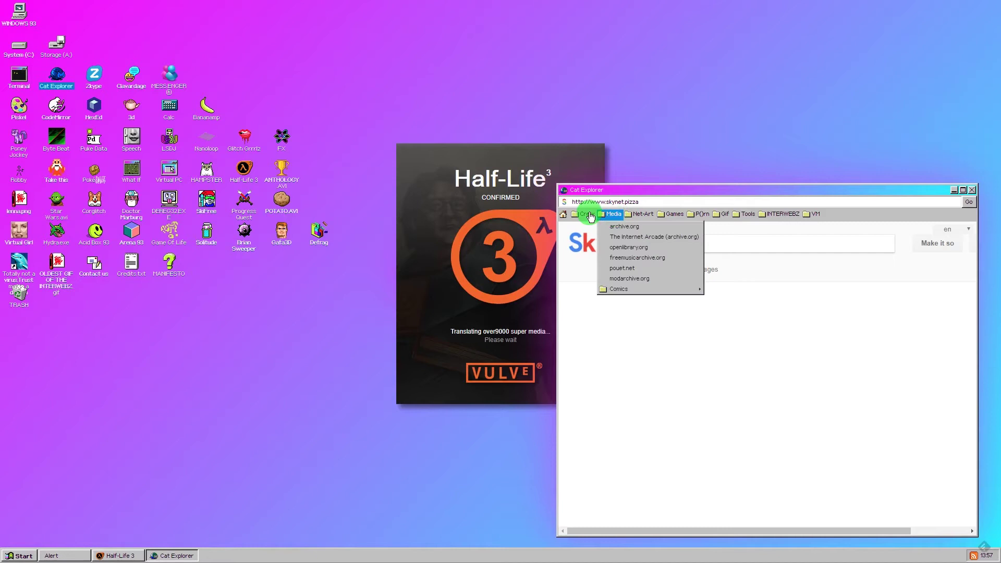
left_click(590, 216)
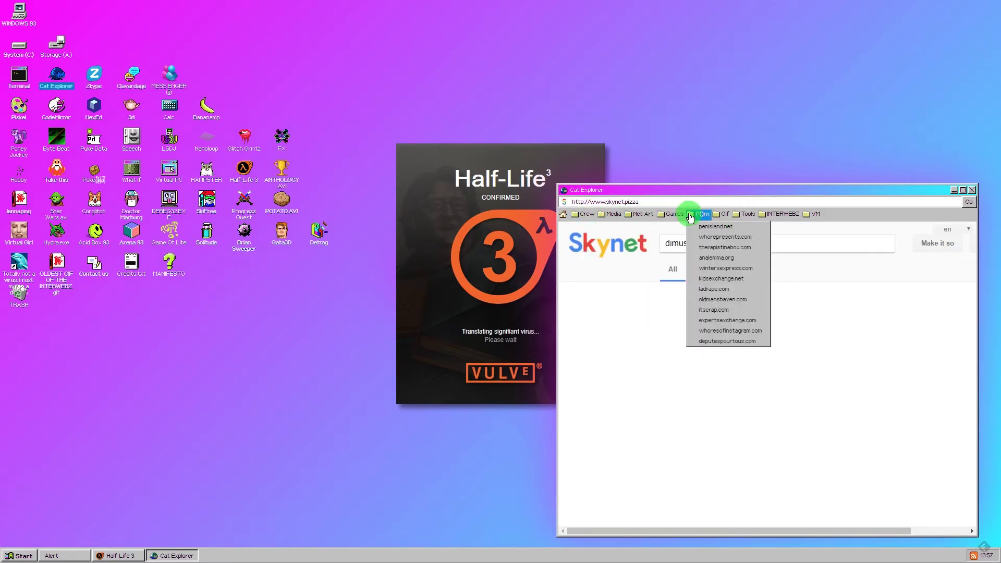
mouse_move(745, 213)
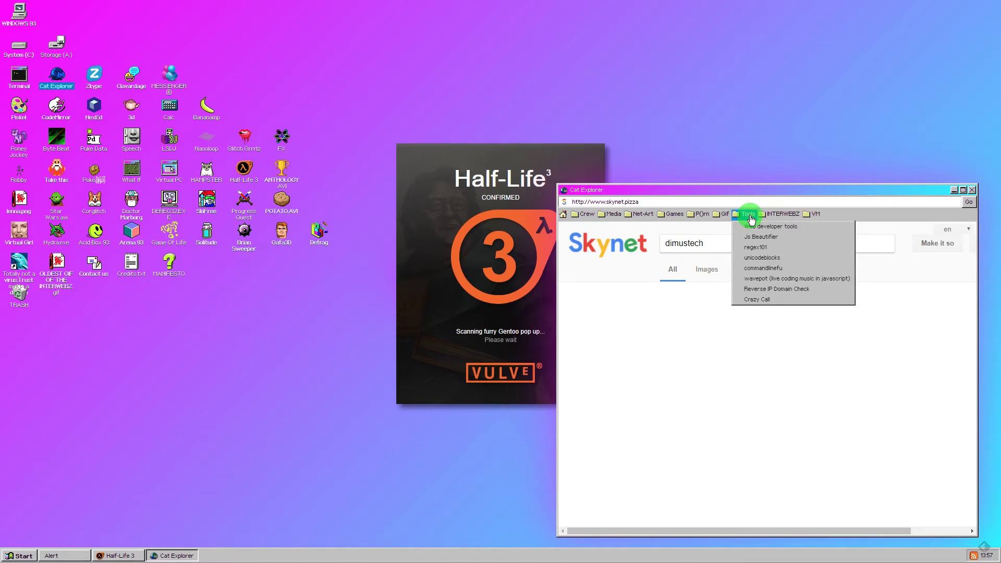
left_click(795, 246)
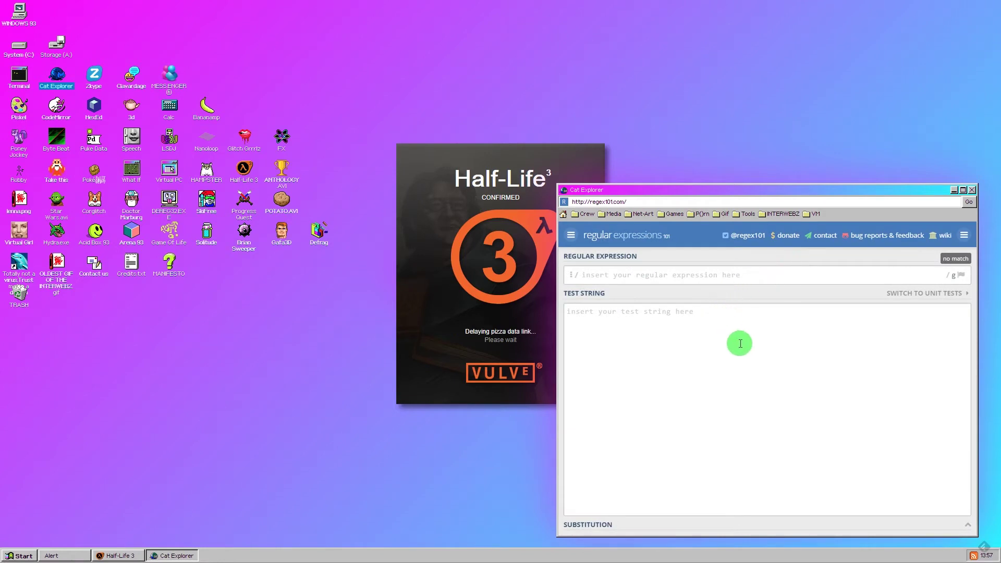
left_click(747, 213)
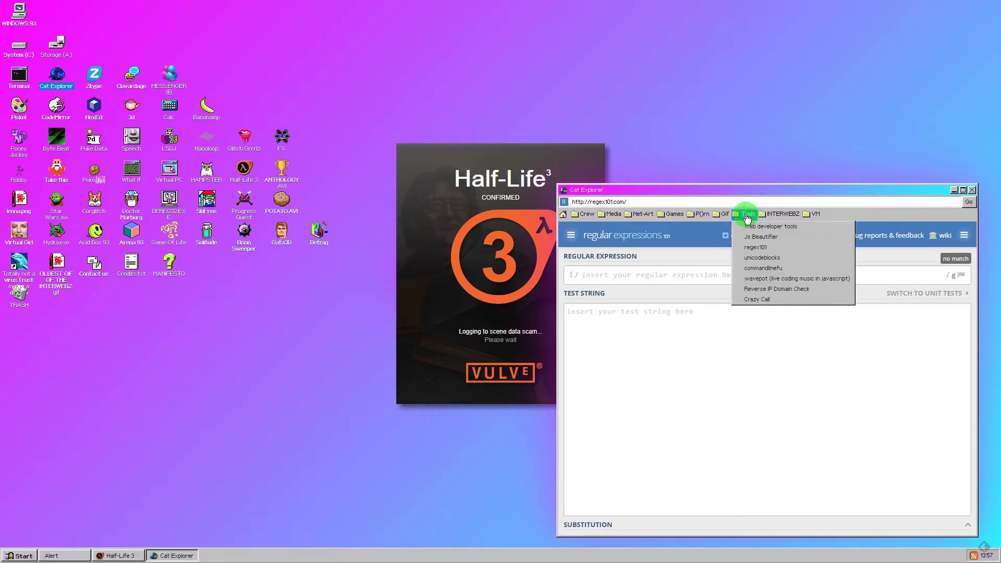
left_click(773, 301)
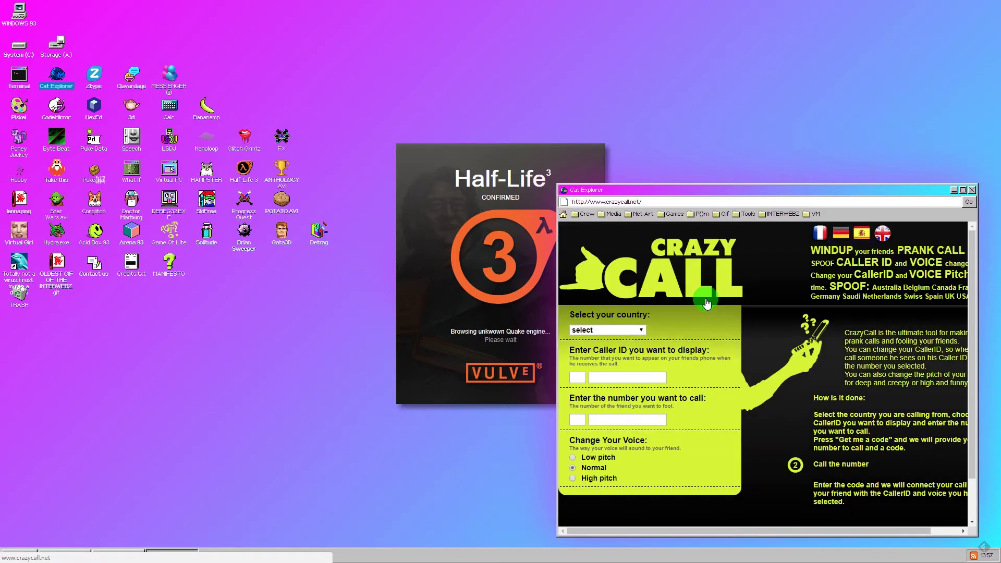
left_click(971, 192)
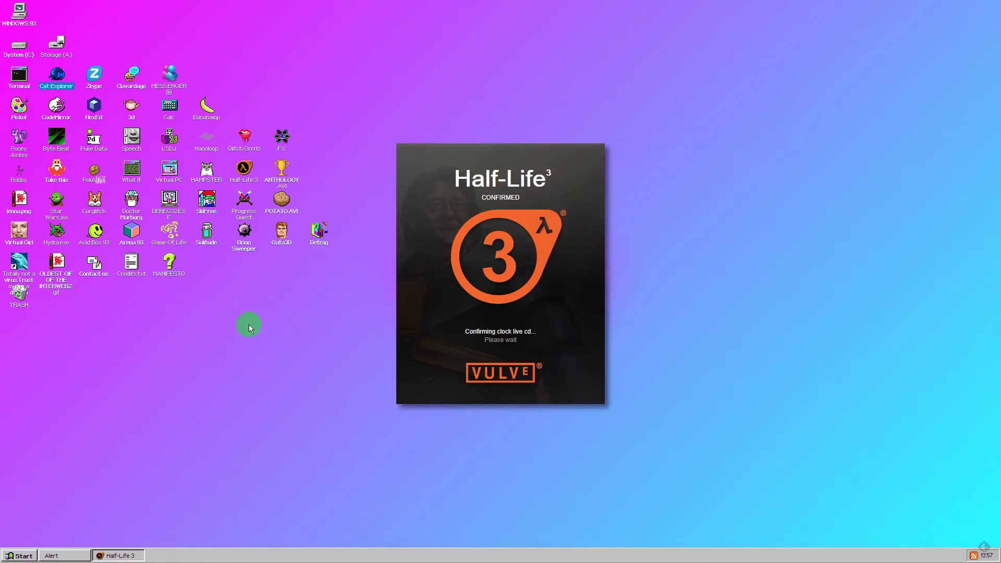
Launch the Zkype video chat app and dismiss its webcam problem alert
left_click(201, 334)
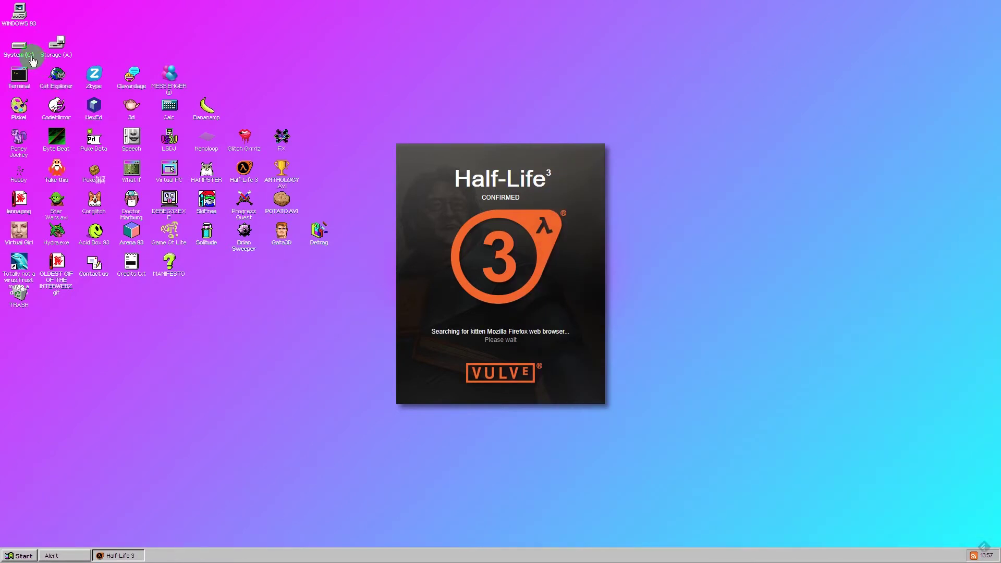
double_click(94, 76)
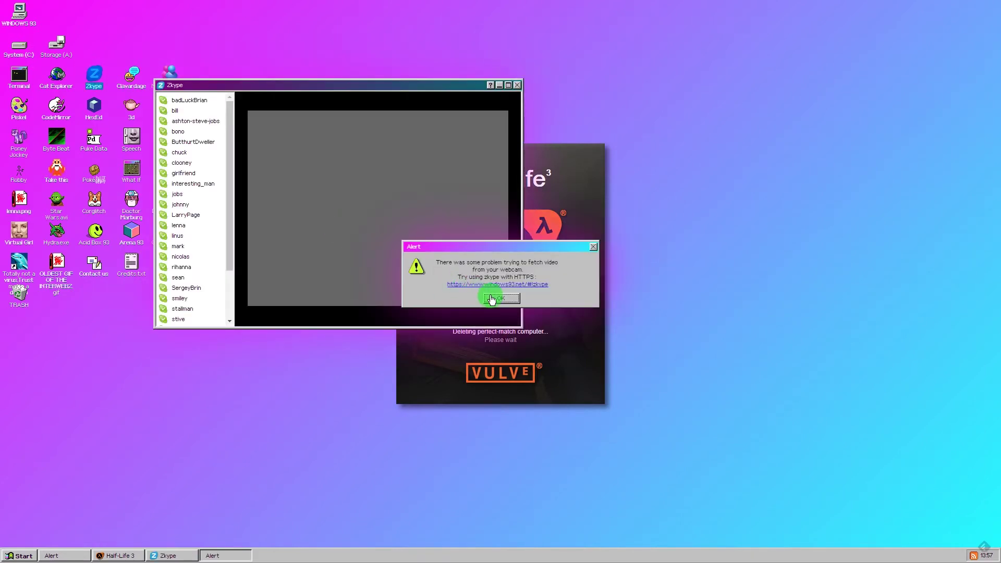
left_click(499, 301)
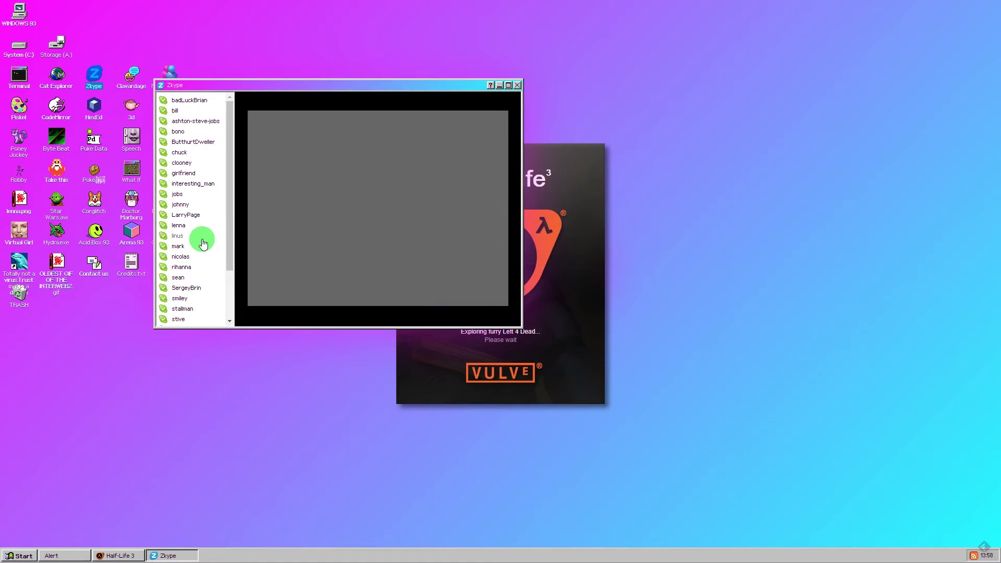
Browse the jobs, ButthurtDweller, badLuckBrian, stallman and jcvd contacts, then close Zkype
left_click(178, 194)
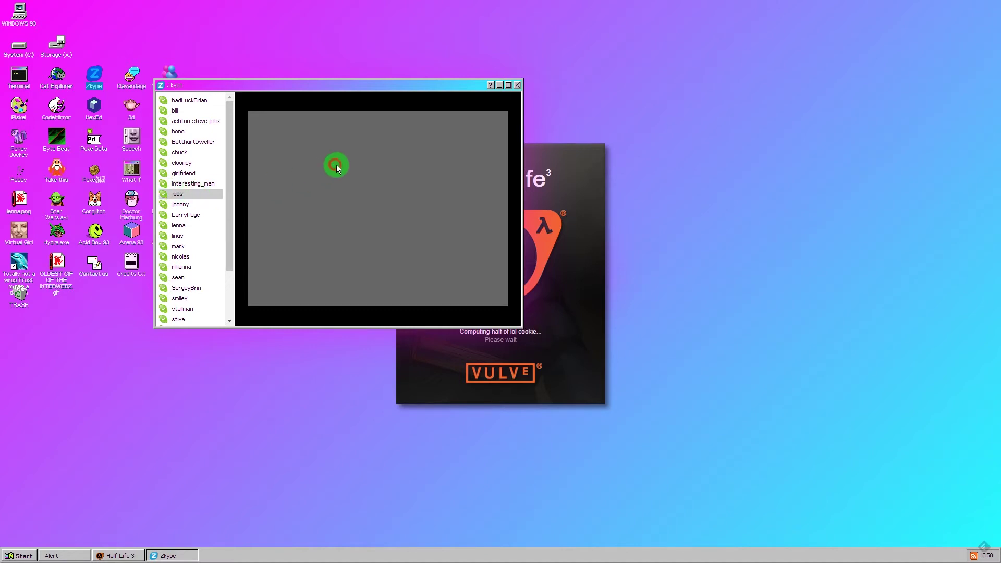
left_click(191, 142)
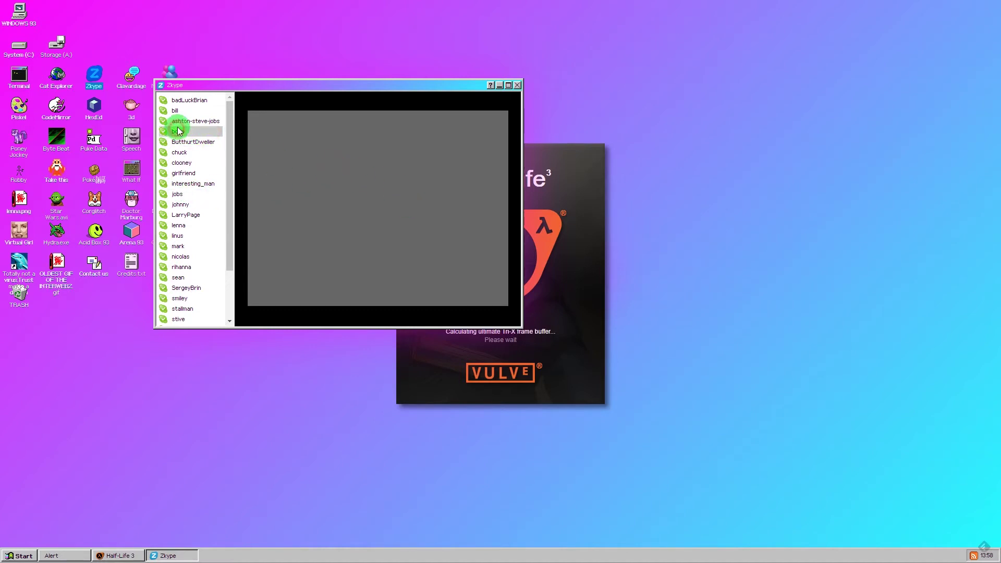
left_click(188, 100)
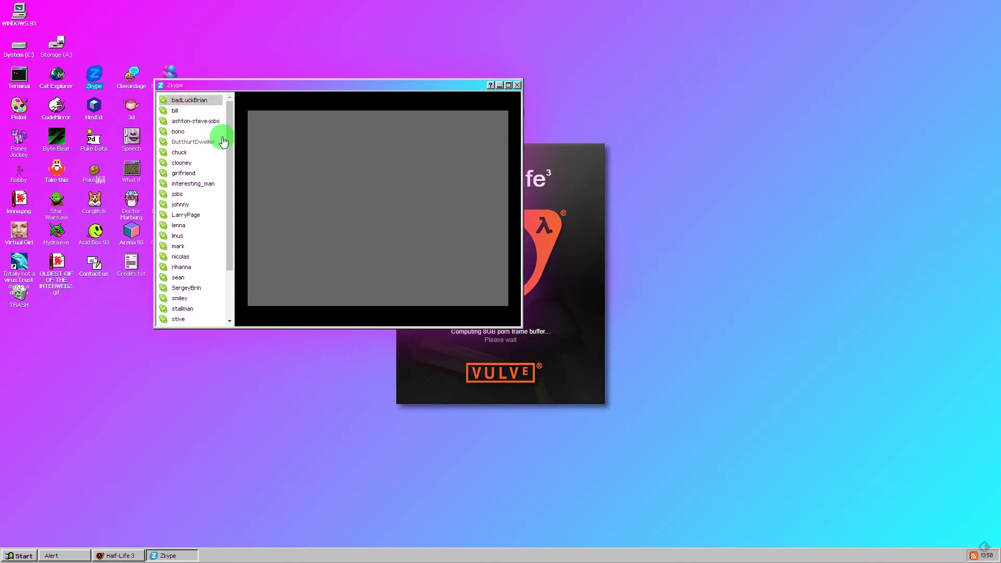
left_click(182, 308)
scroll(195, 274, "down", 1)
scroll(188, 272, "down", 3)
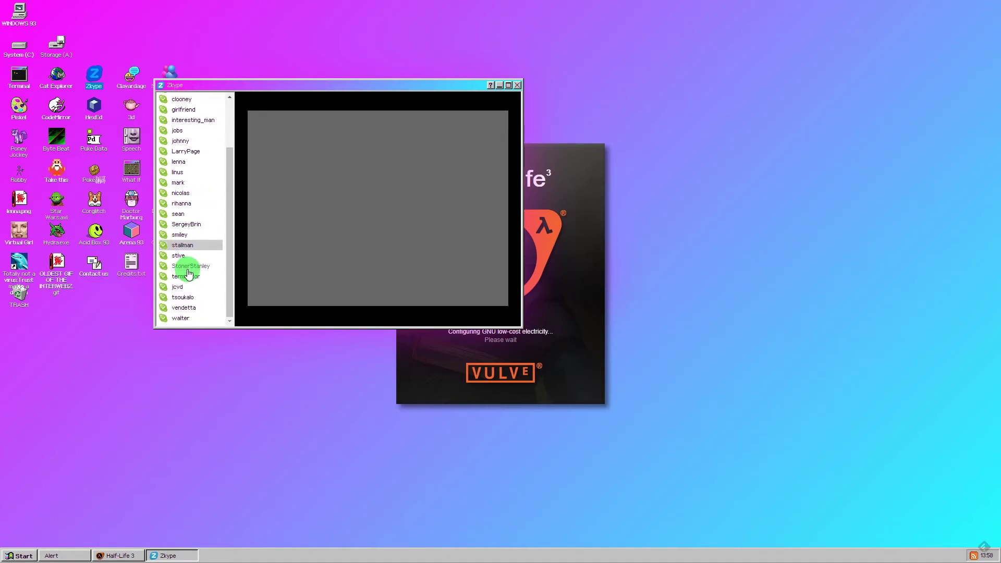
left_click(178, 286)
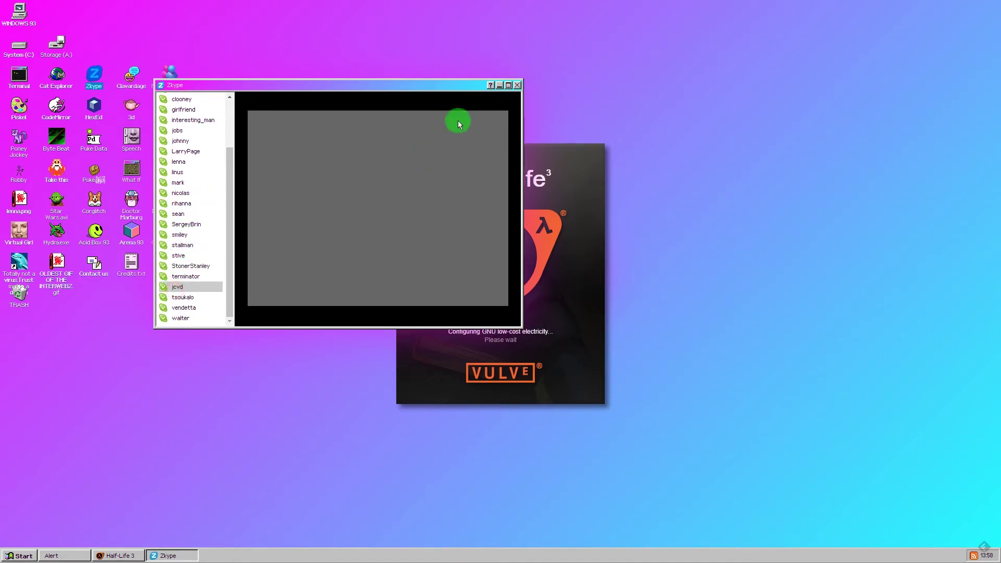
left_click(517, 85)
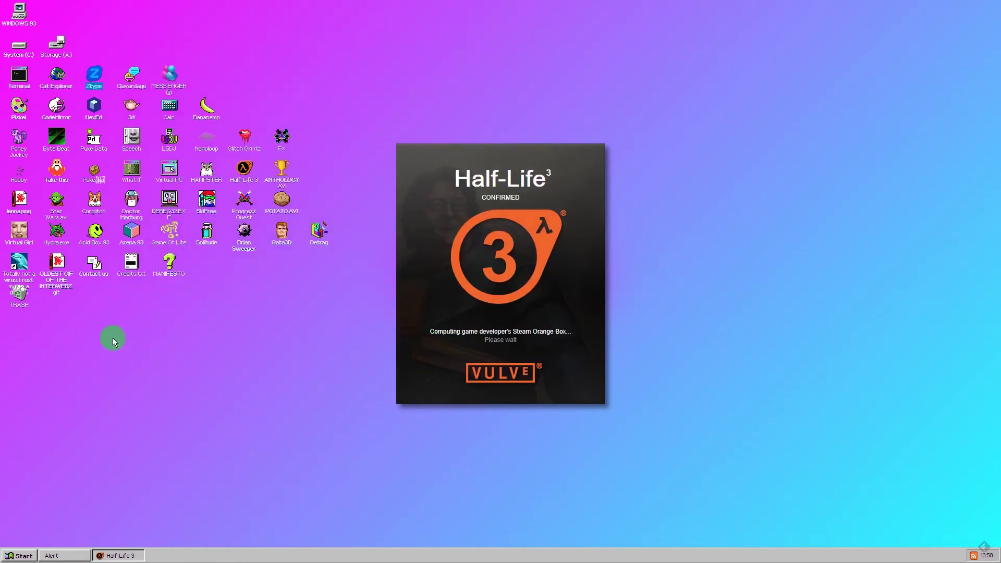
Launch Virtual Girl and create the lisa.gif shortcut on the desktop
double_click(21, 232)
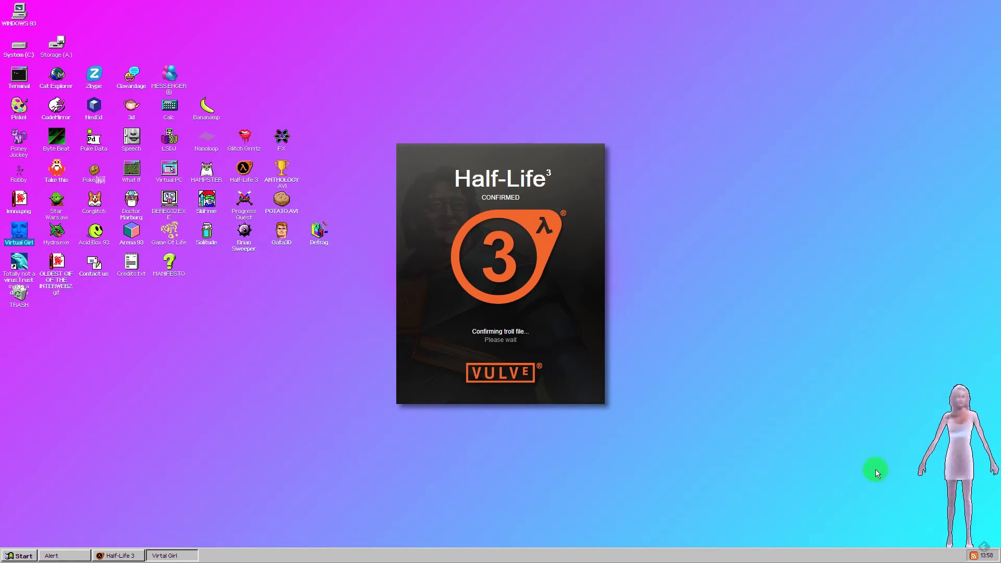
left_click(786, 342)
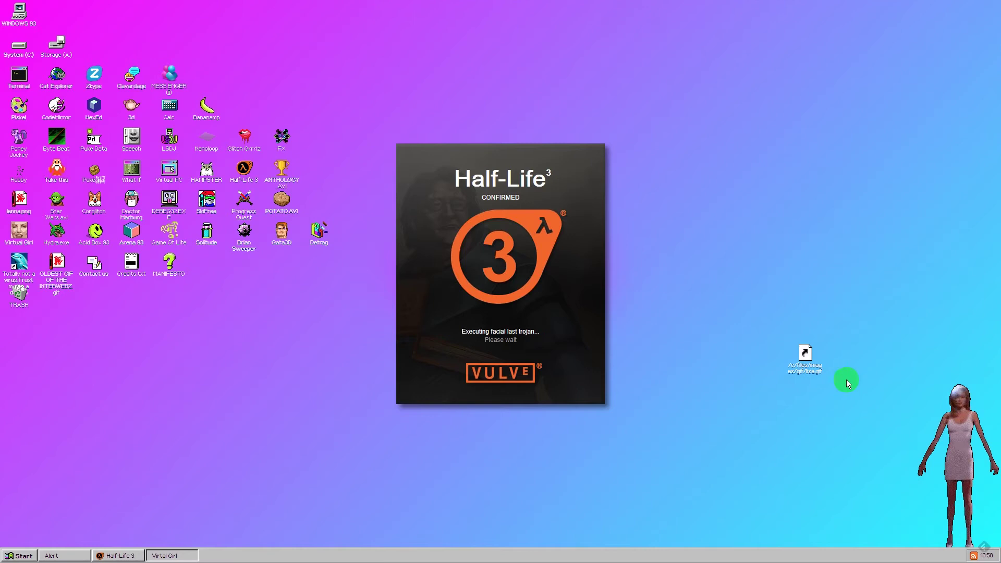
left_click(805, 366)
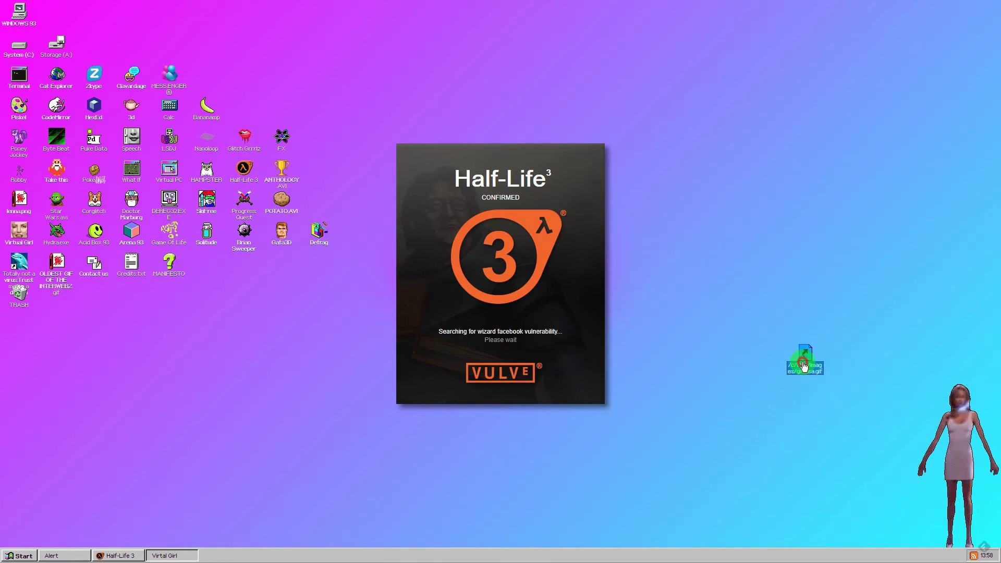
Move the Virtual Girl figure to the top-left and apply her Glitch effect to the screen
right_click(955, 394)
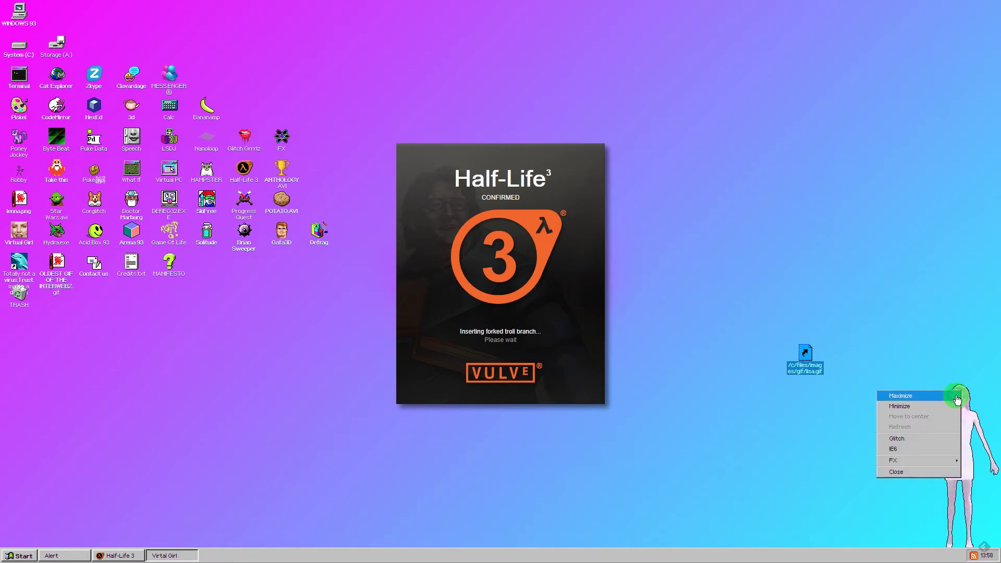
left_click(907, 416)
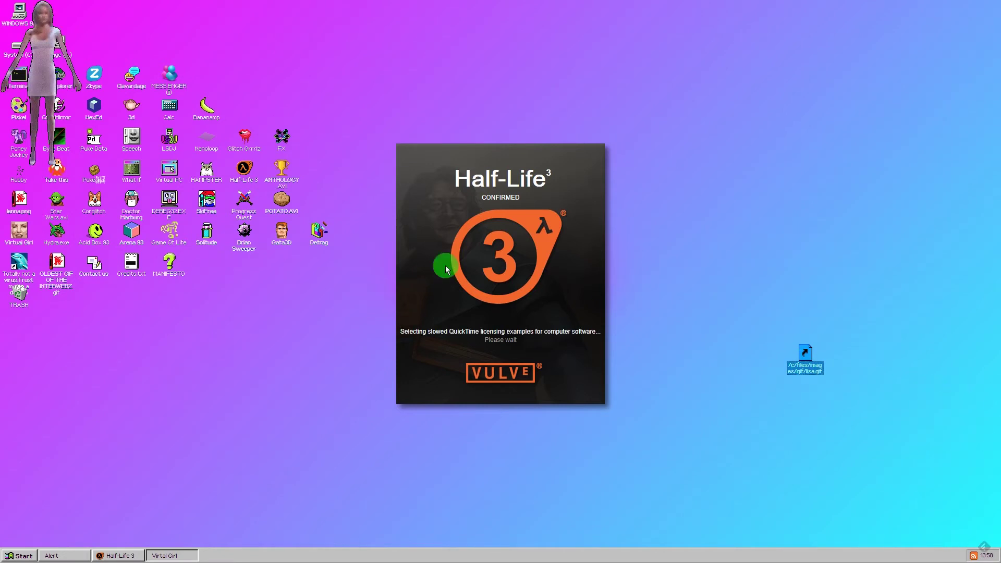
right_click(39, 18)
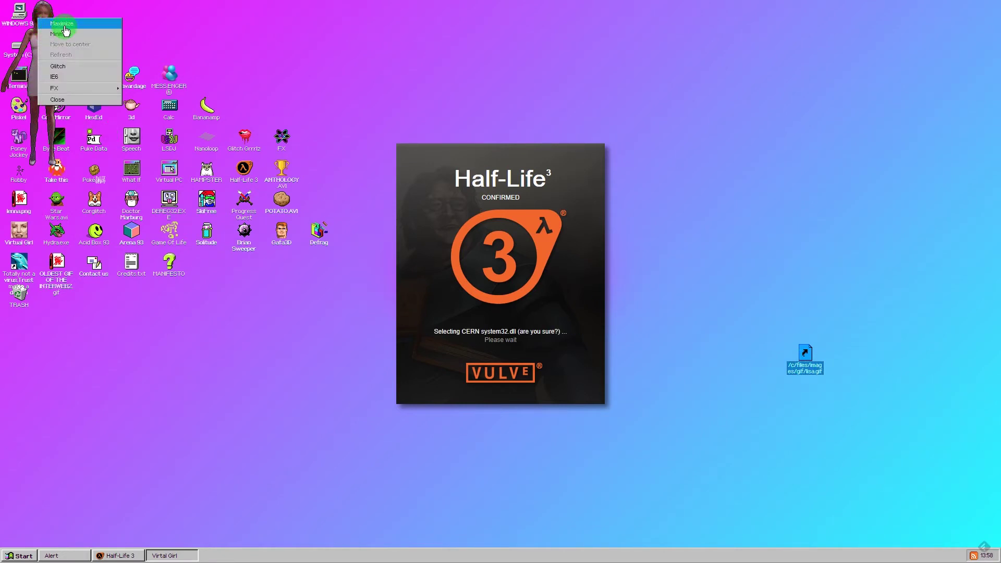
left_click(92, 66)
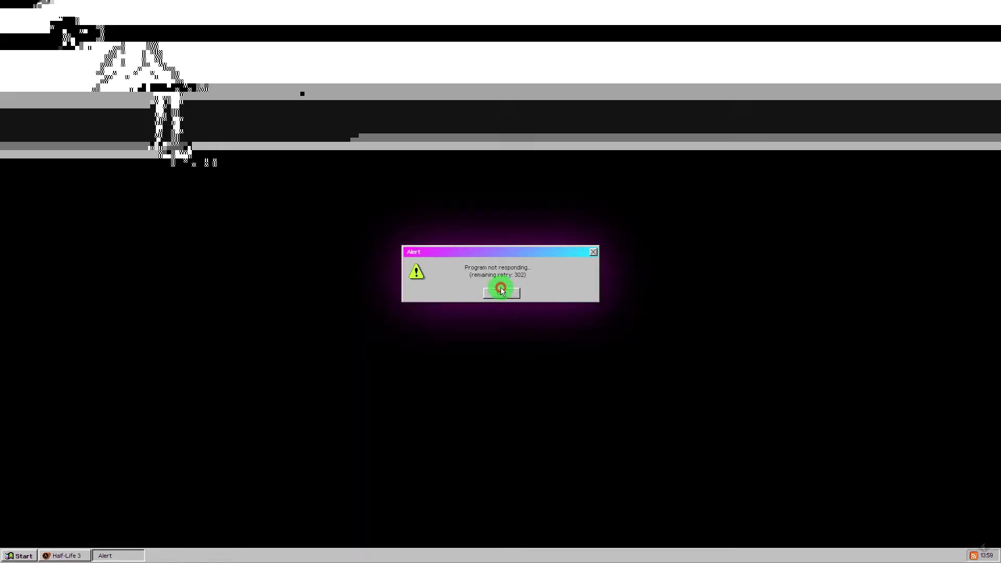
Dismiss the respawning 'Program not responding' alerts until the glitch clears and Windows 93 reboots
left_click(502, 292)
left_click(501, 292)
left_click(592, 254)
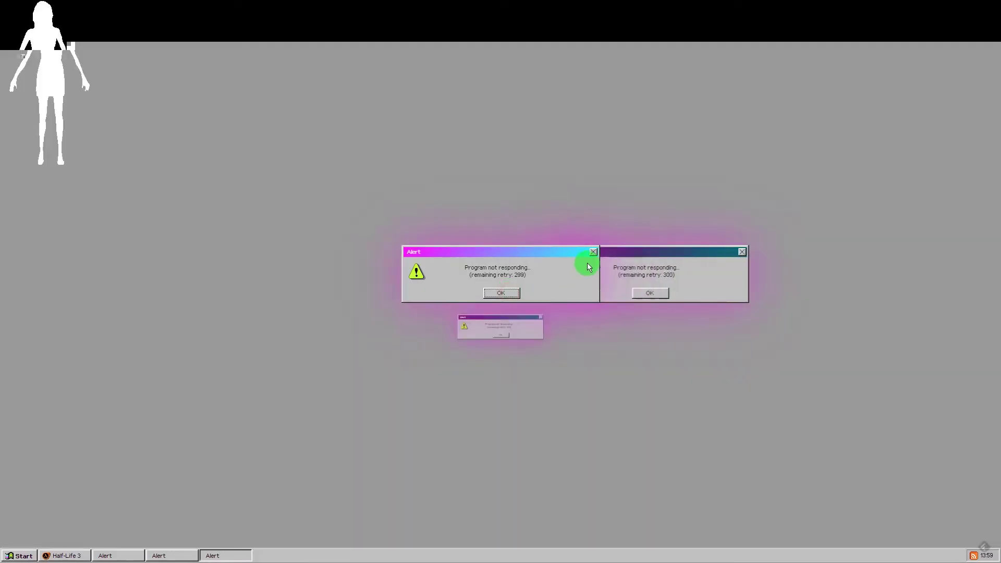
left_click(591, 254)
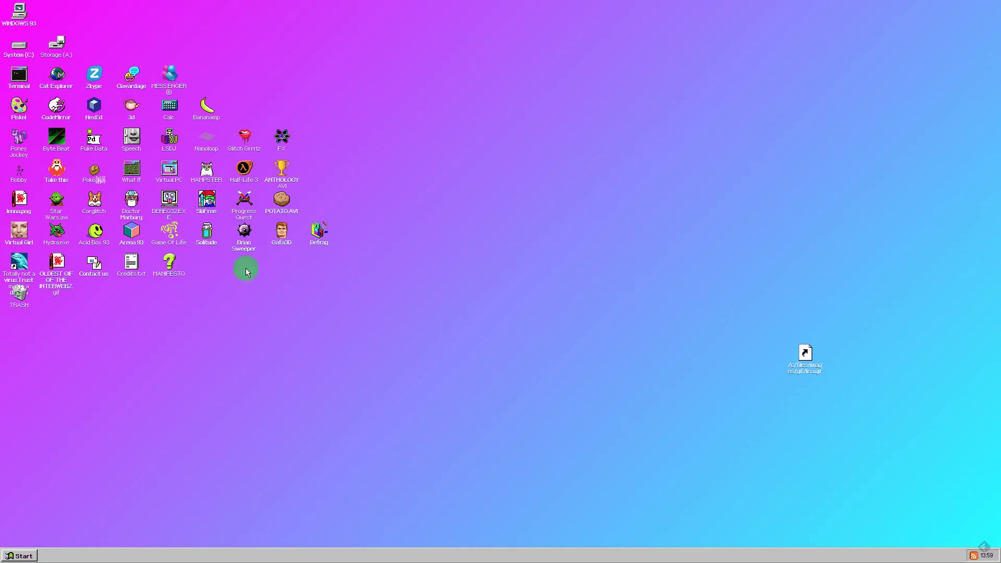
Launch the Speech app, enter the text and have it spoken aloud
double_click(135, 138)
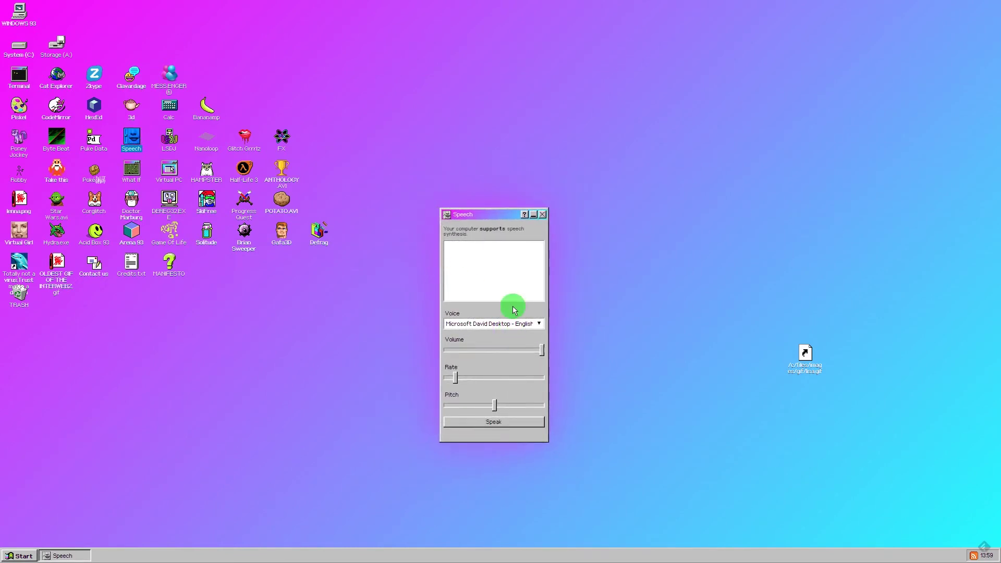
left_click(501, 265)
type("Dimustech")
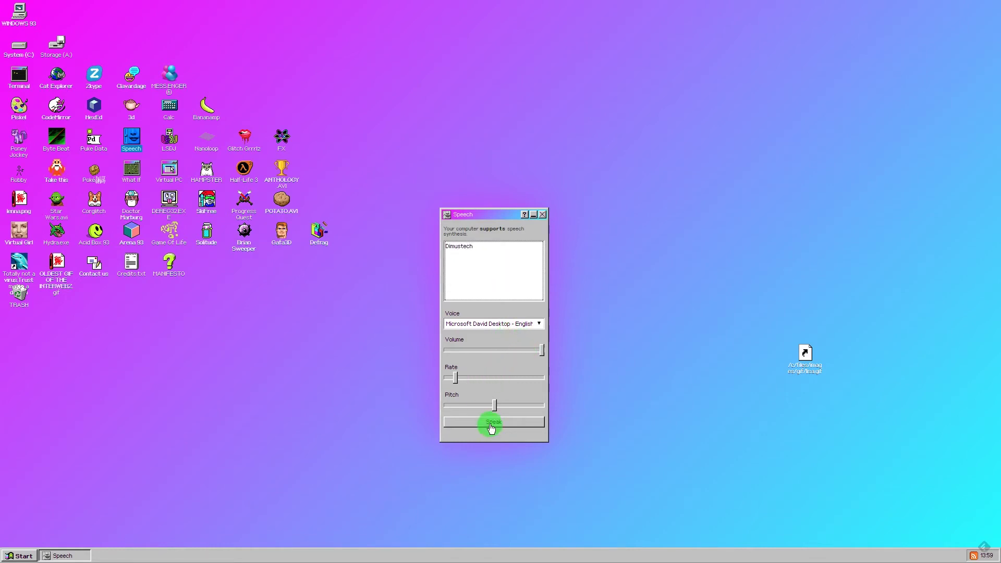
left_click(493, 422)
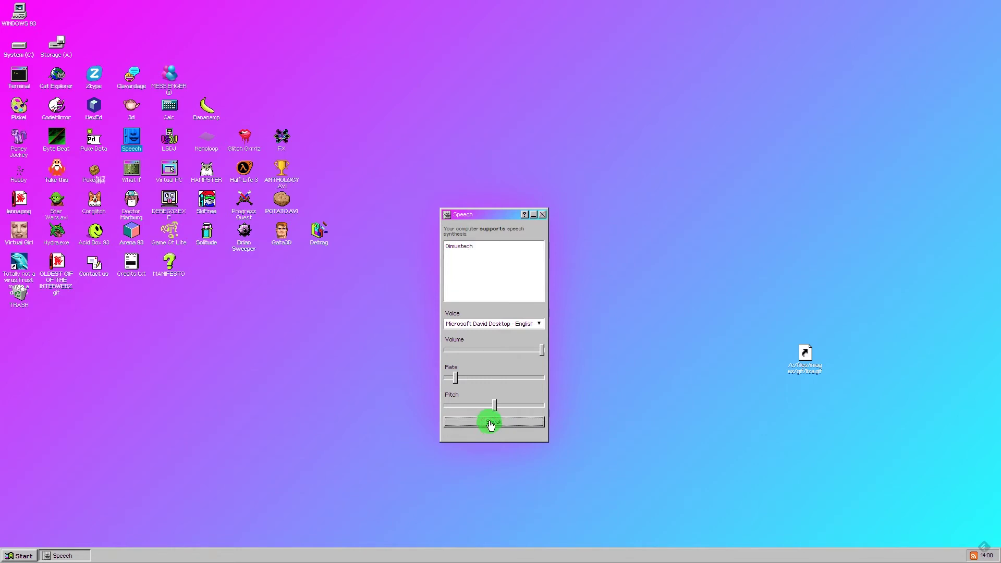
Speak the text again with the Microsoft Zira and Google US English voices
left_click(476, 324)
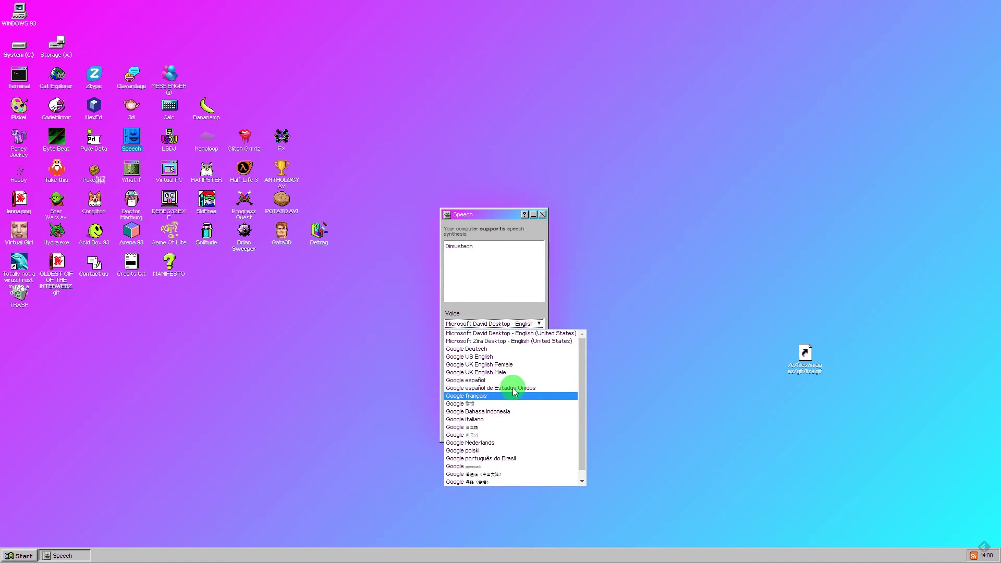
left_click(525, 342)
left_click(493, 422)
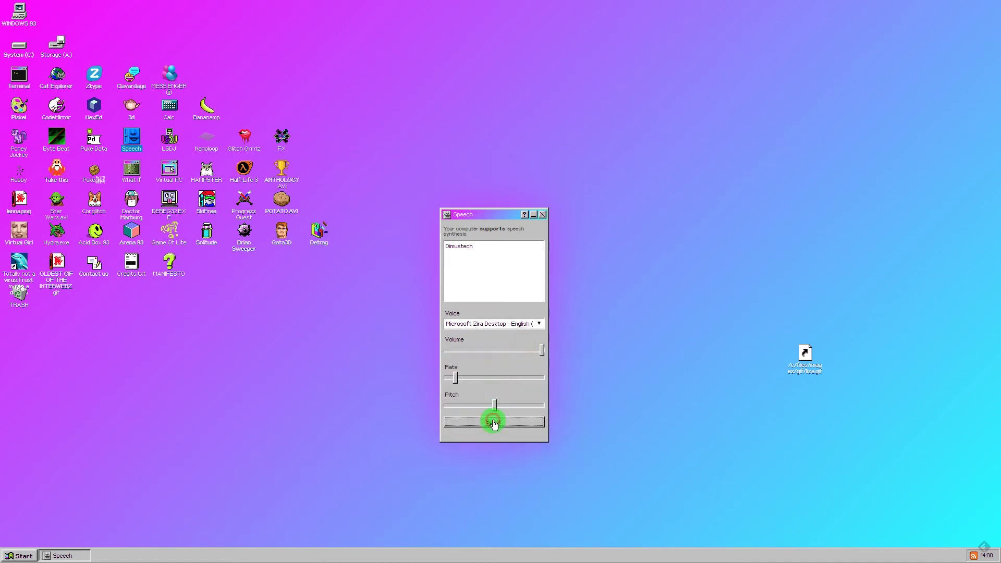
left_click(486, 324)
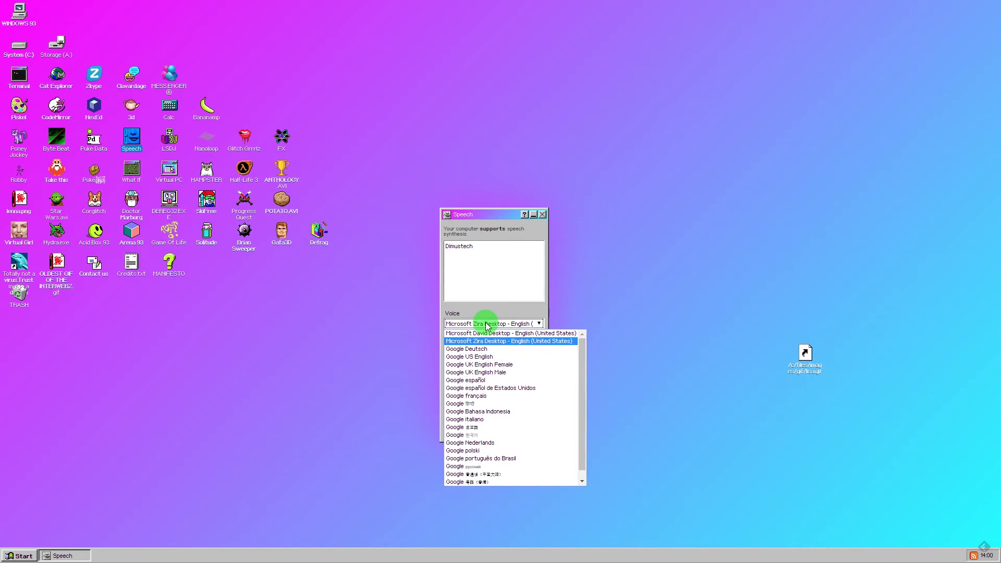
left_click(500, 357)
left_click(500, 426)
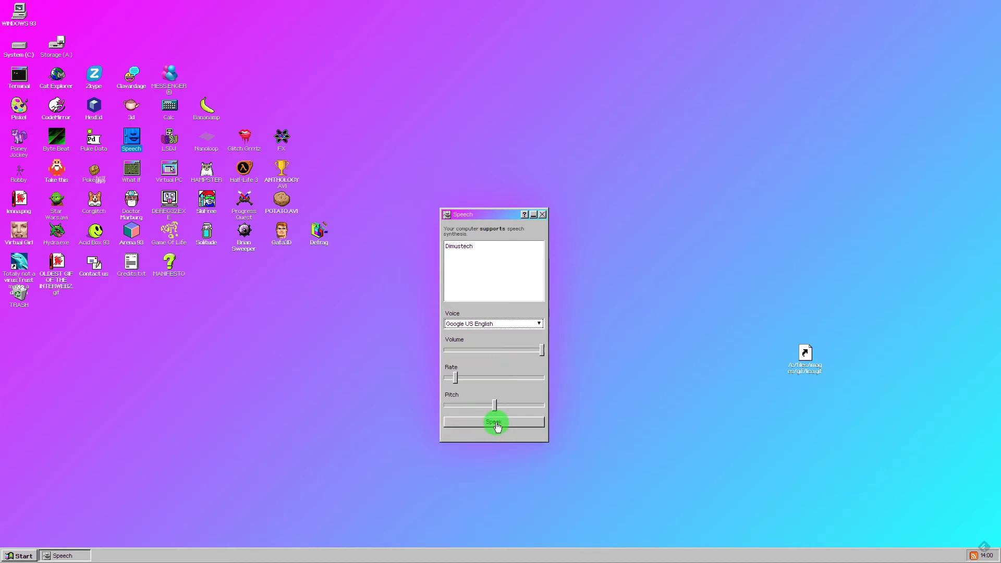
left_click(497, 426)
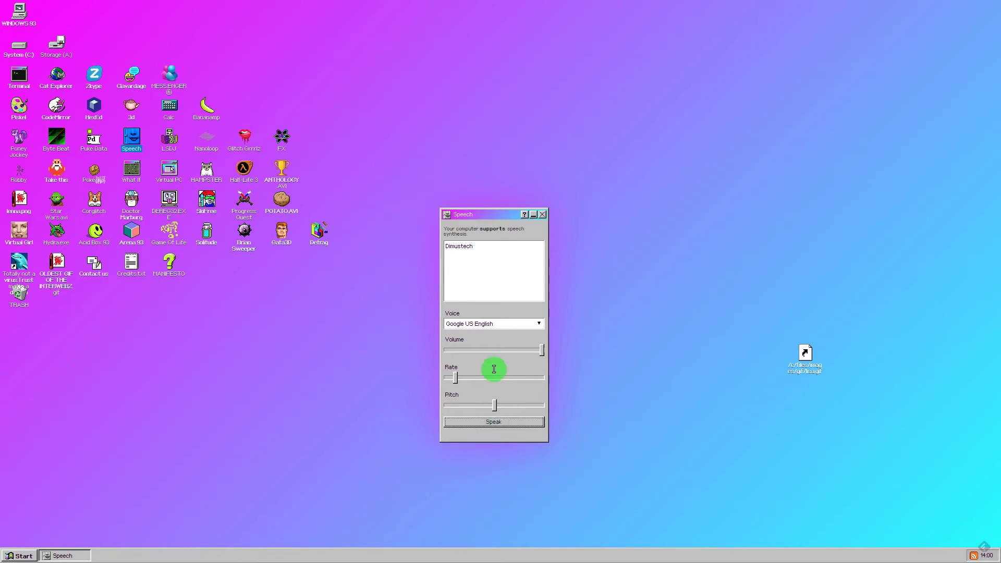
Speak the text with the Google 普通话 Mandarin voice, then close the Speech app
left_click(499, 324)
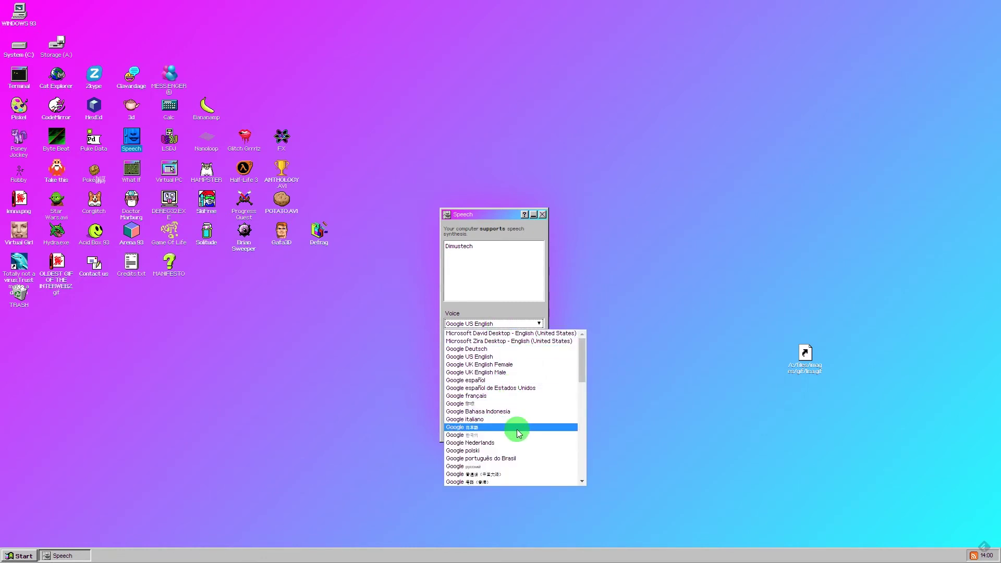
scroll(515, 423, "down", 2)
scroll(516, 423, "down", 2)
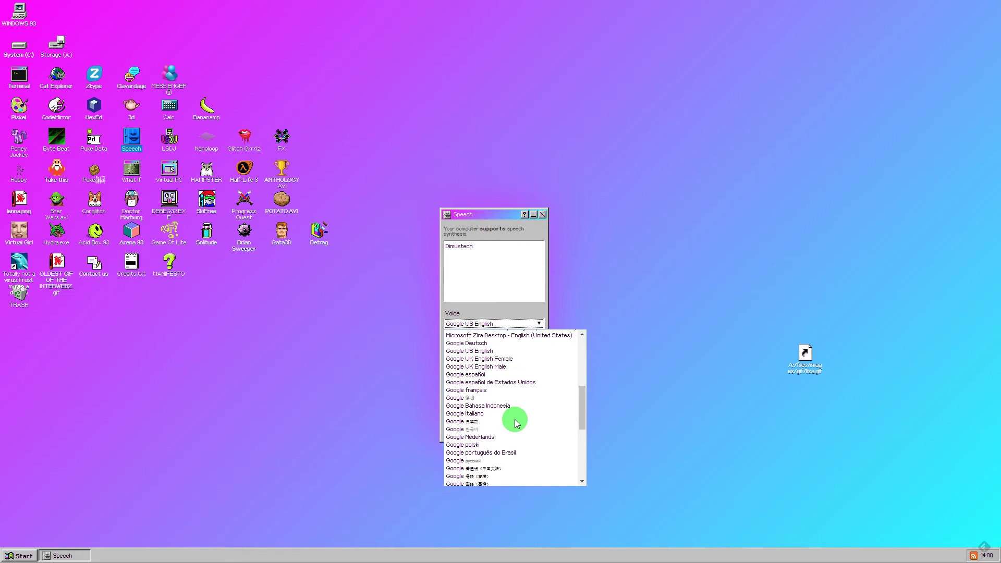
scroll(516, 423, "down", 2)
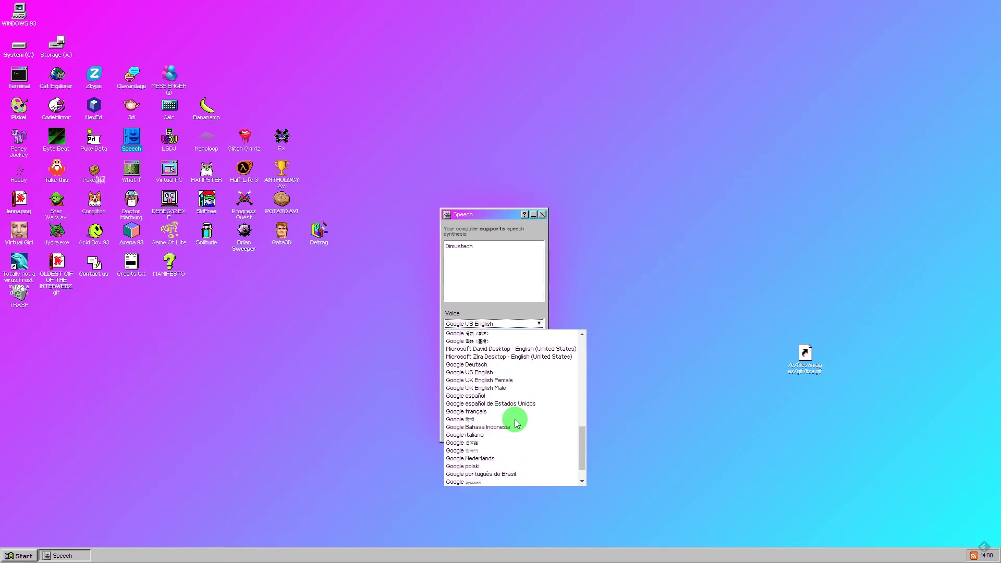
scroll(515, 423, "down", 3)
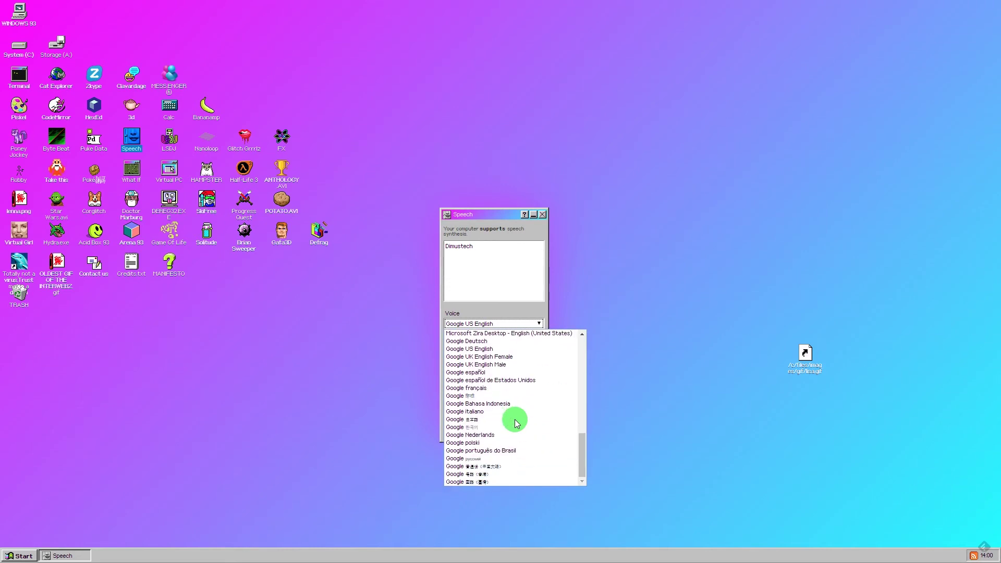
scroll(531, 403, "up", 3)
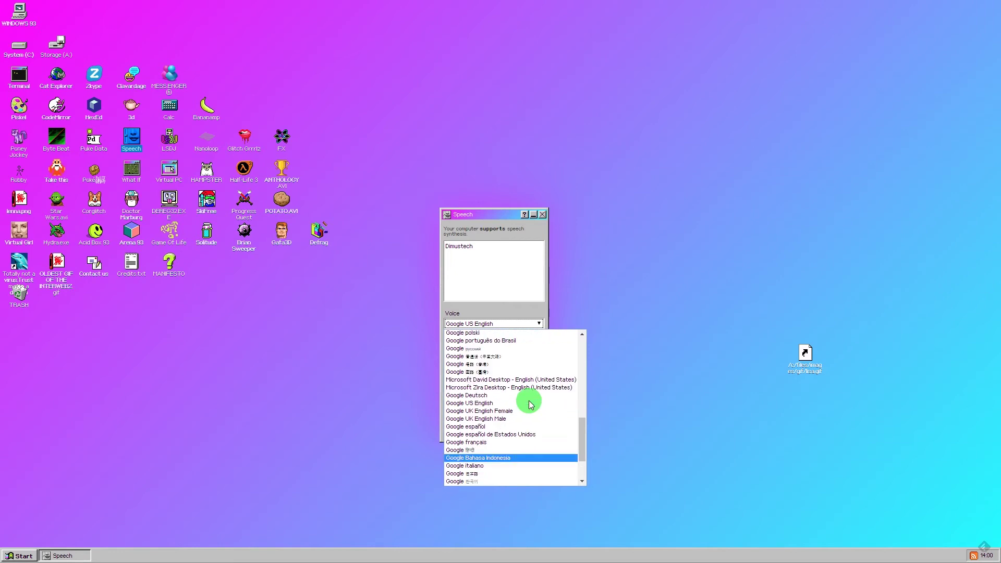
scroll(530, 403, "up", 3)
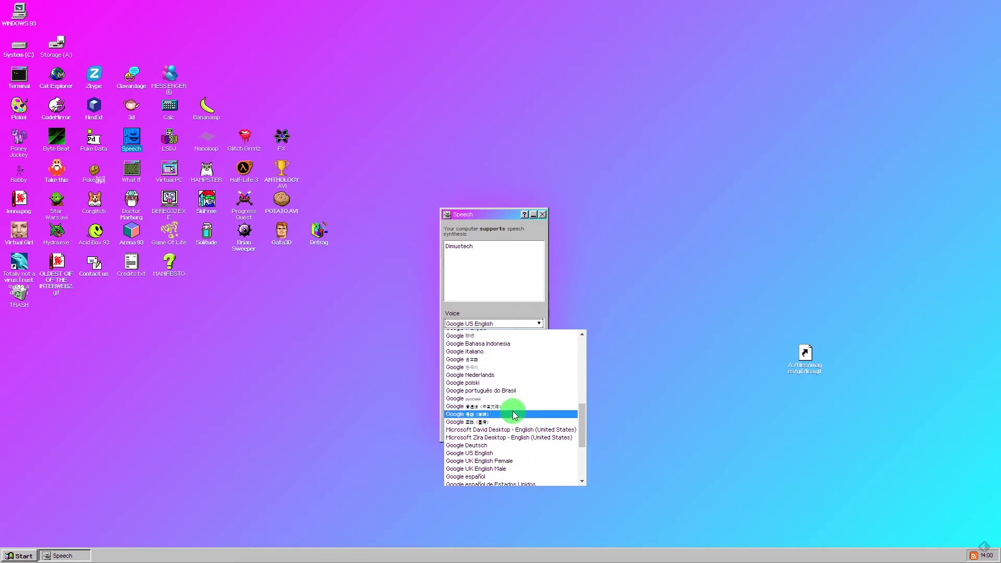
left_click(506, 409)
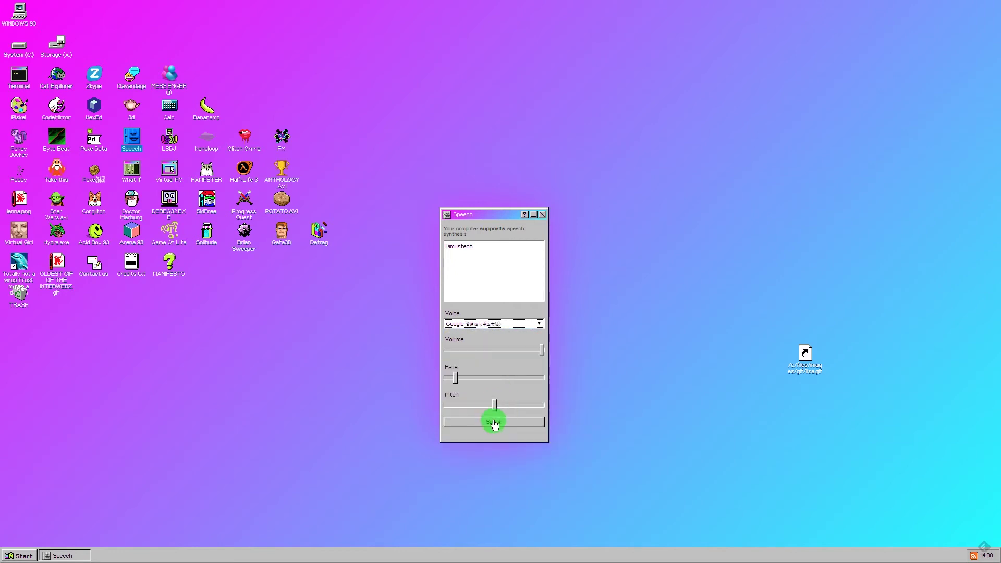
left_click(493, 423)
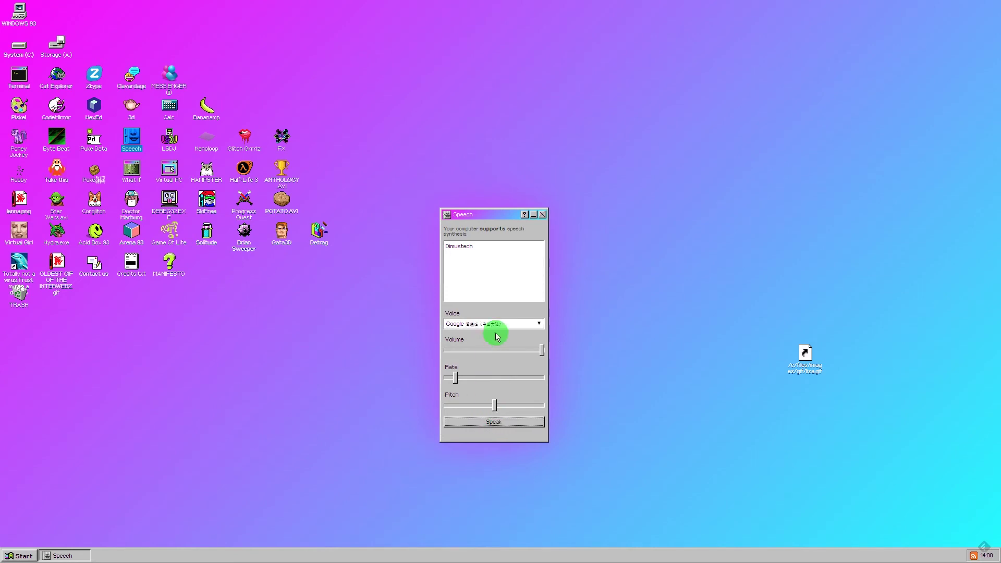
left_click(544, 217)
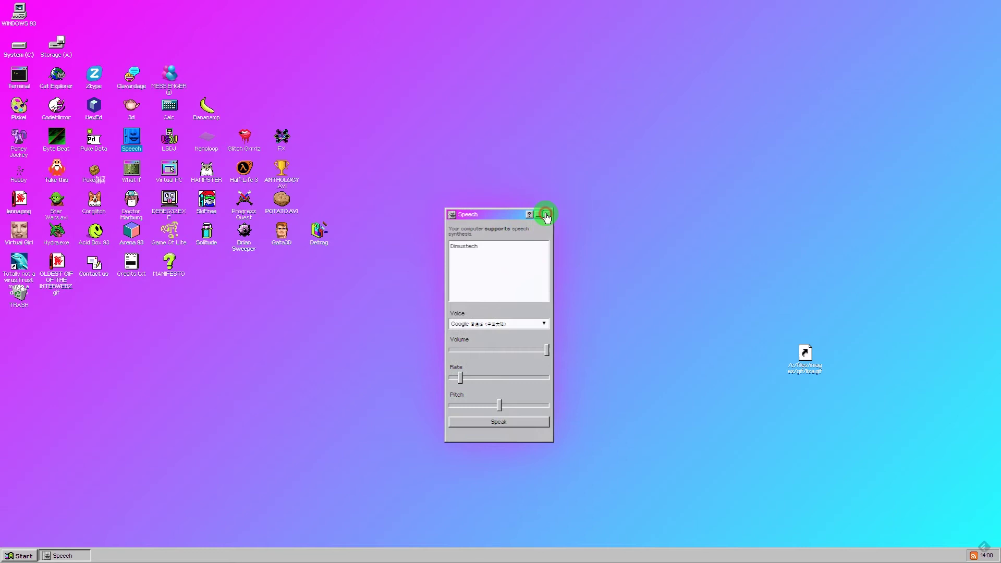
double_click(170, 170)
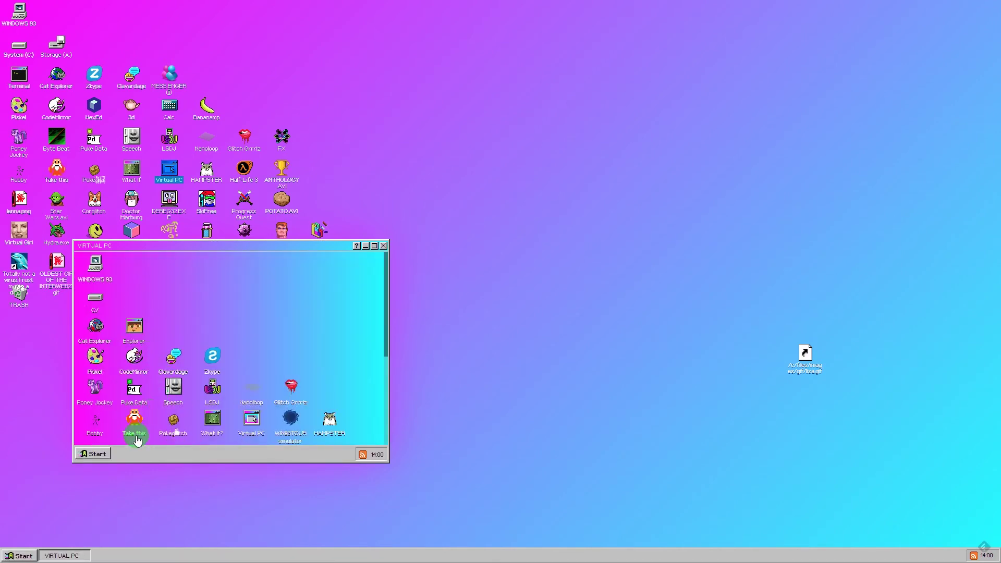
left_click(94, 454)
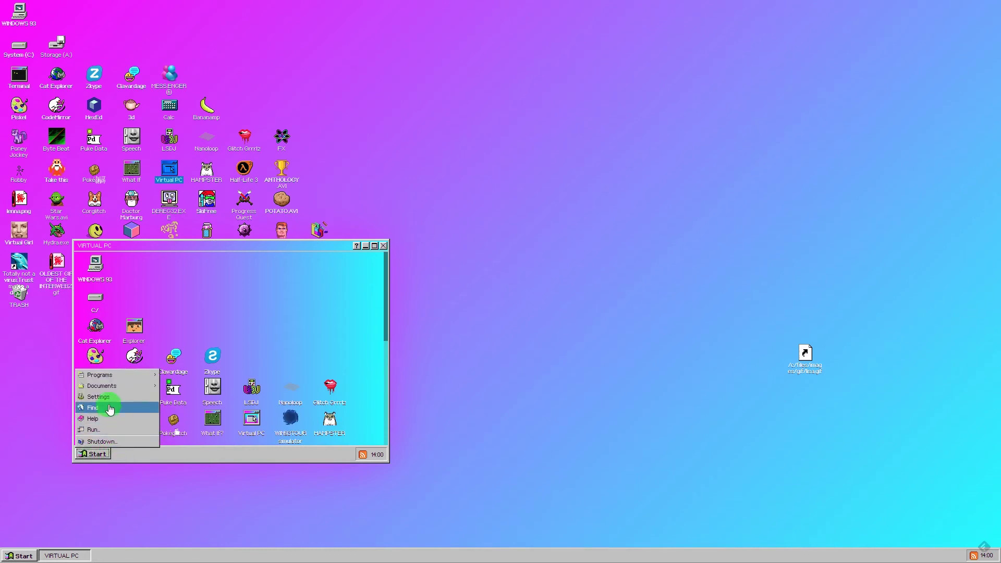
mouse_move(100, 374)
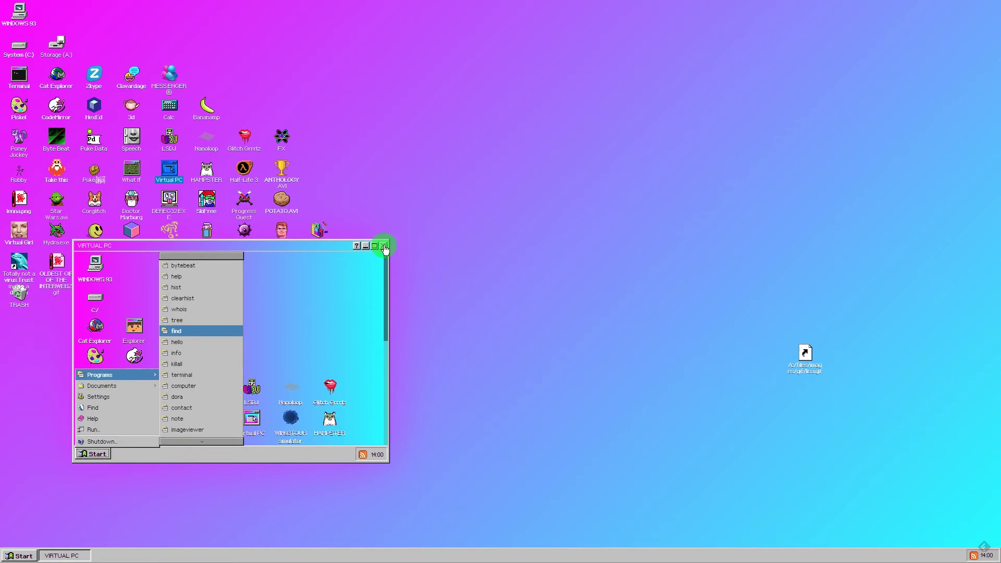
left_click(385, 249)
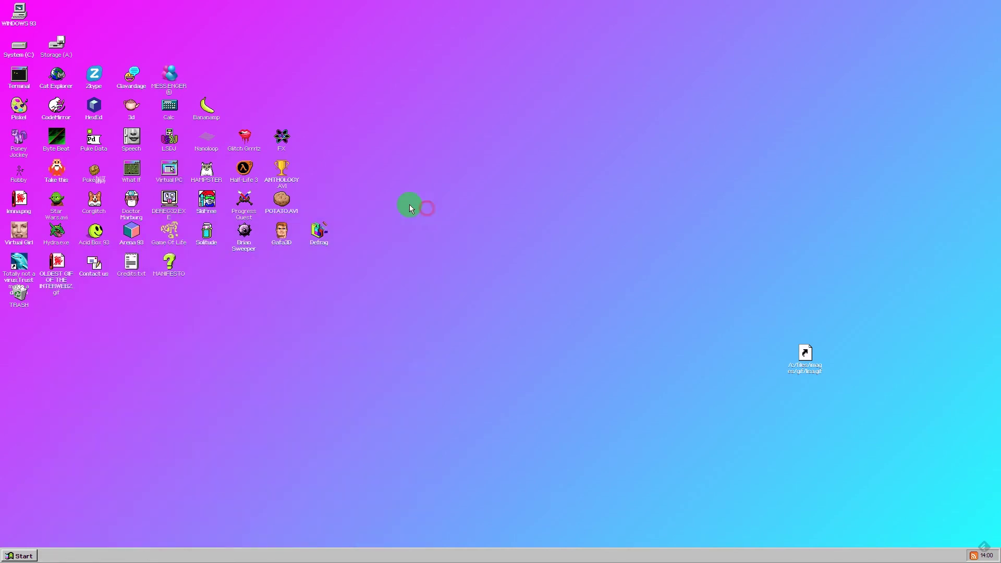
double_click(207, 105)
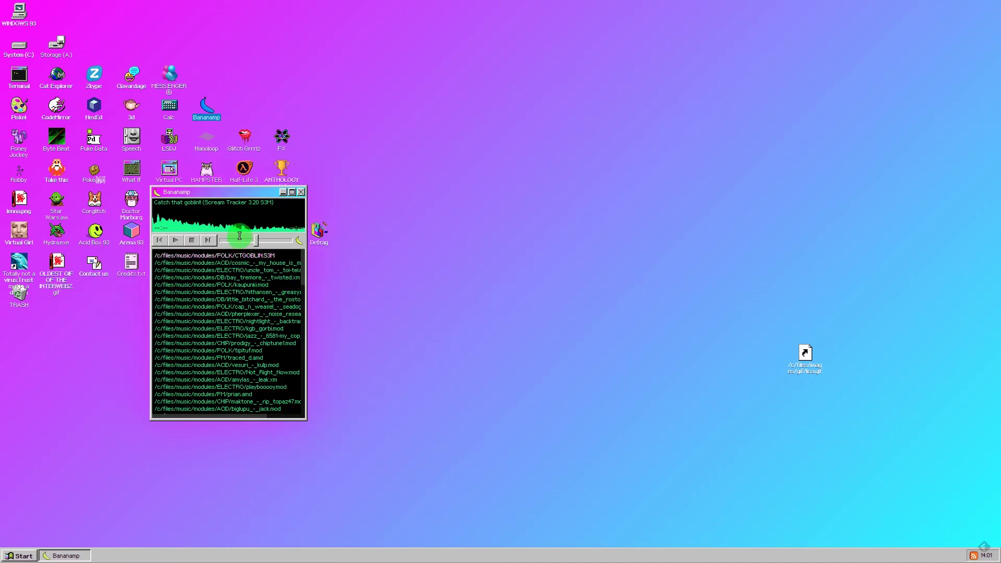
left_click(191, 240)
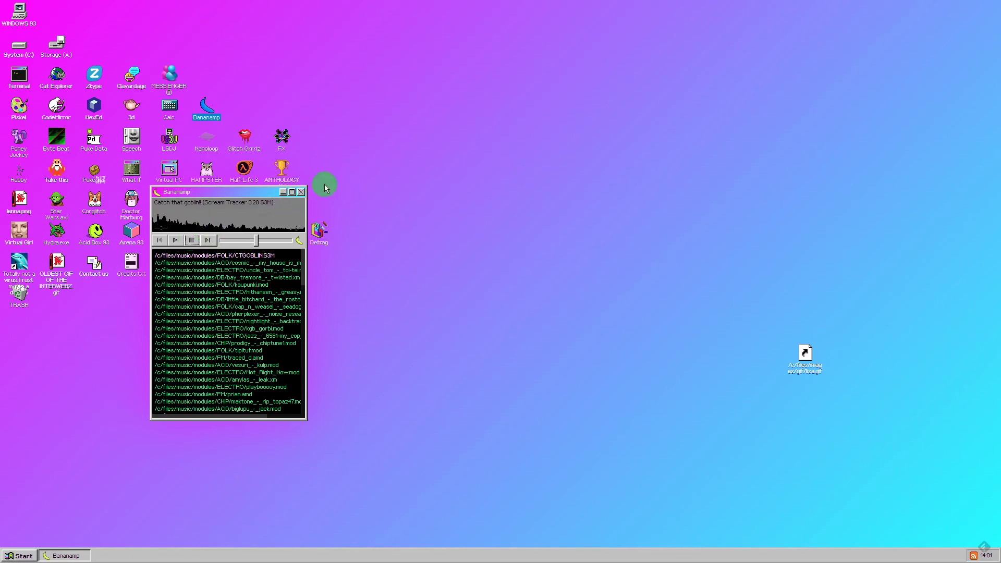
left_click(302, 194)
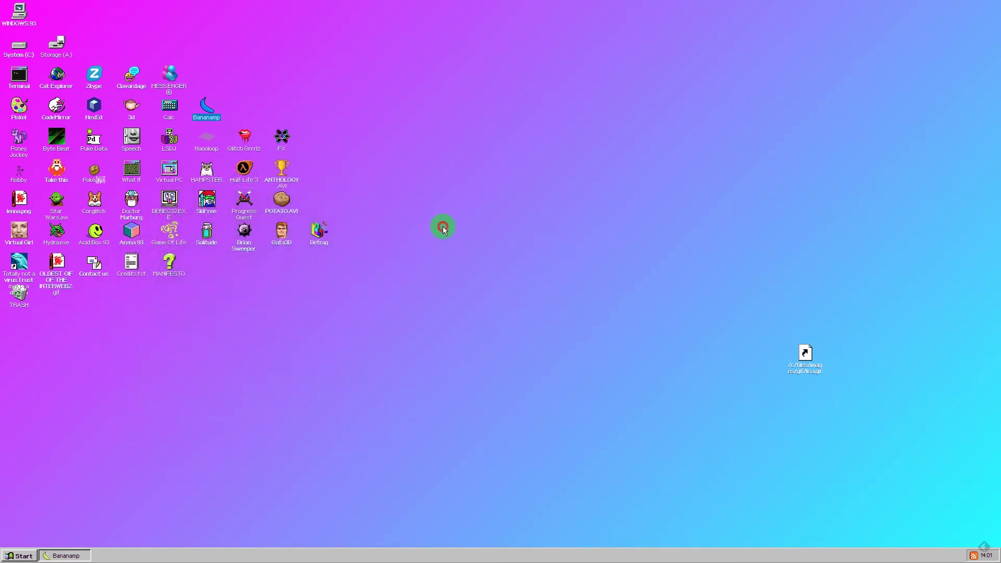
double_click(58, 202)
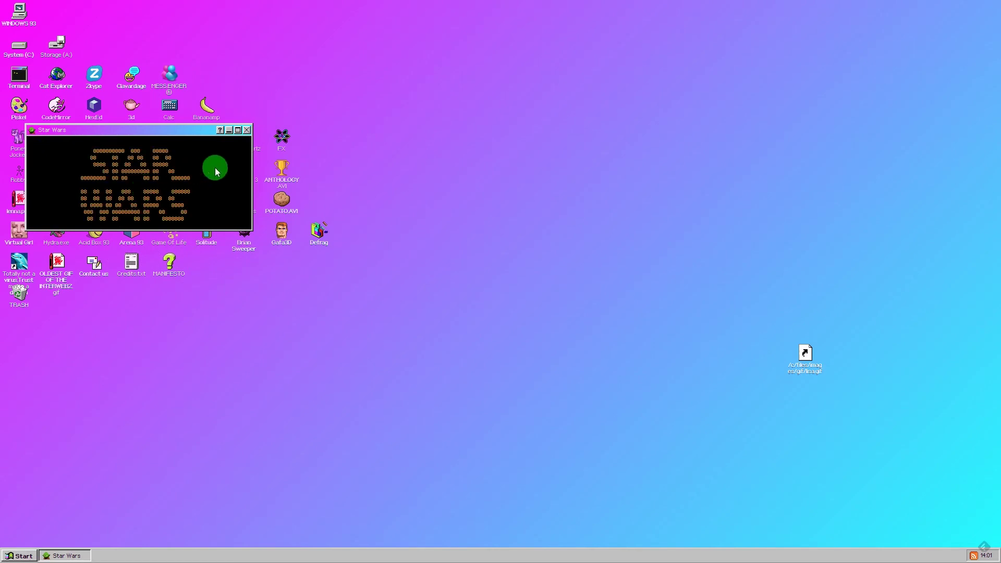
left_click_drag(171, 131, 405, 257)
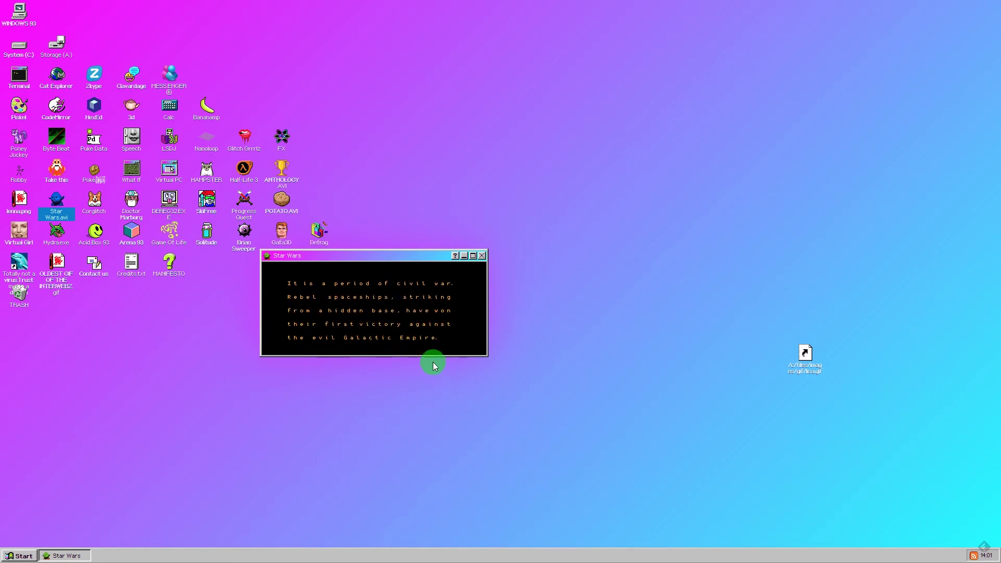
left_click(480, 257)
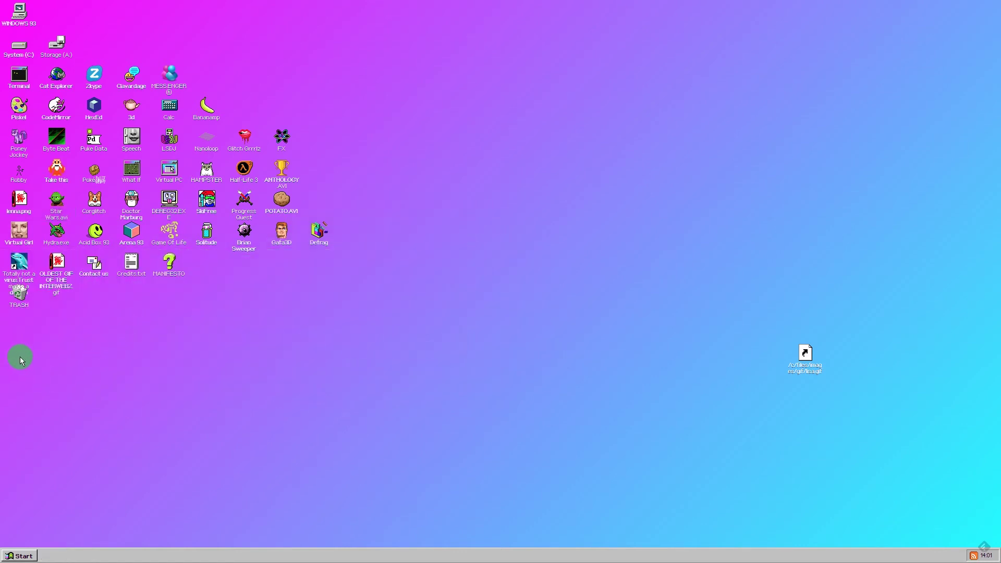
left_click(9, 557)
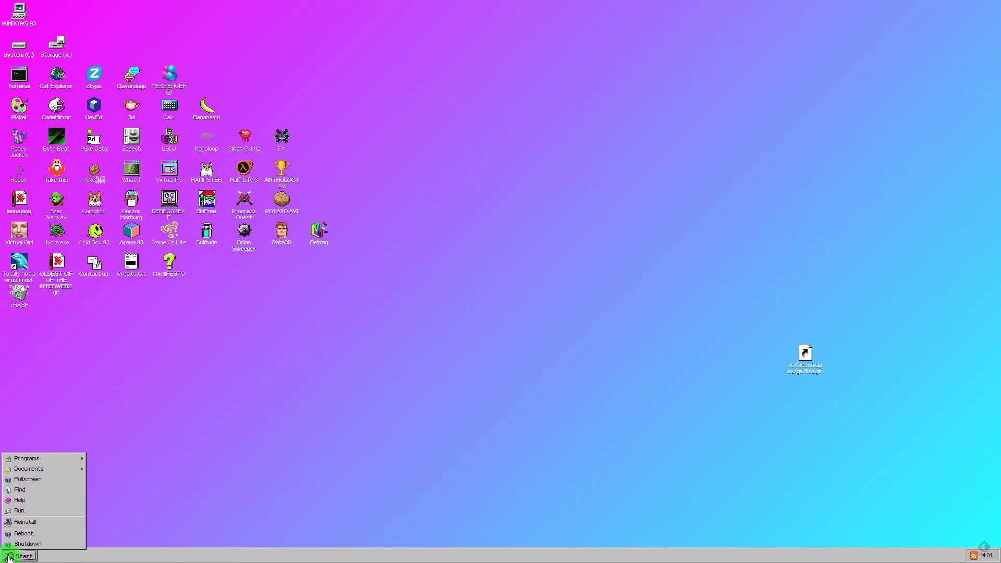
mouse_move(31, 458)
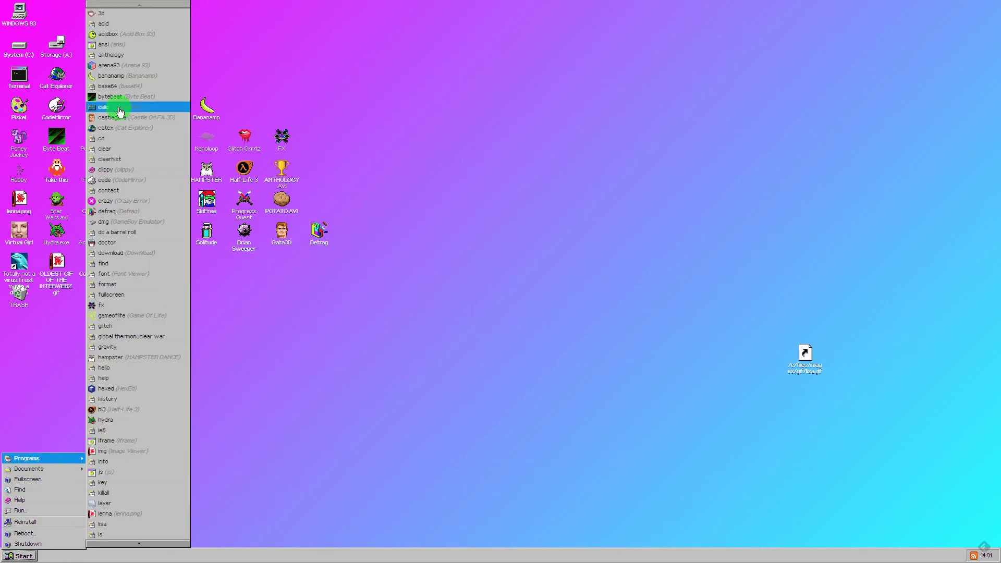
left_click(119, 108)
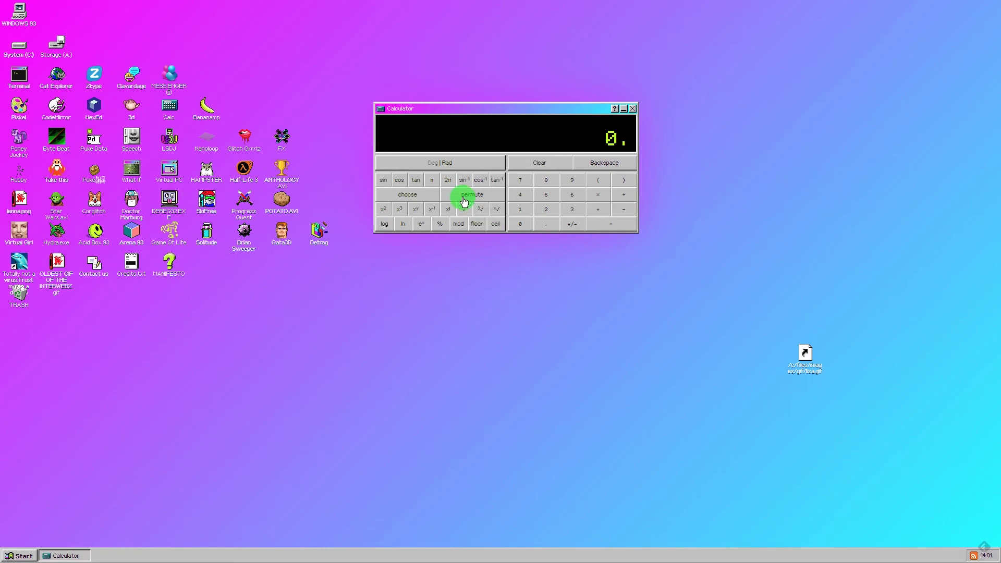
left_click(546, 180)
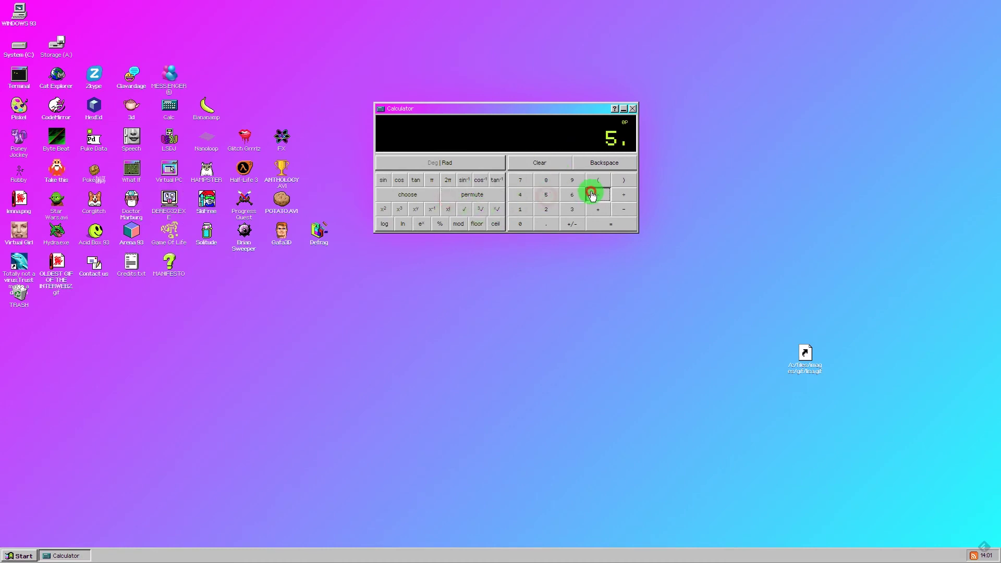
left_click(520, 194)
left_click(571, 194)
left_click(539, 163)
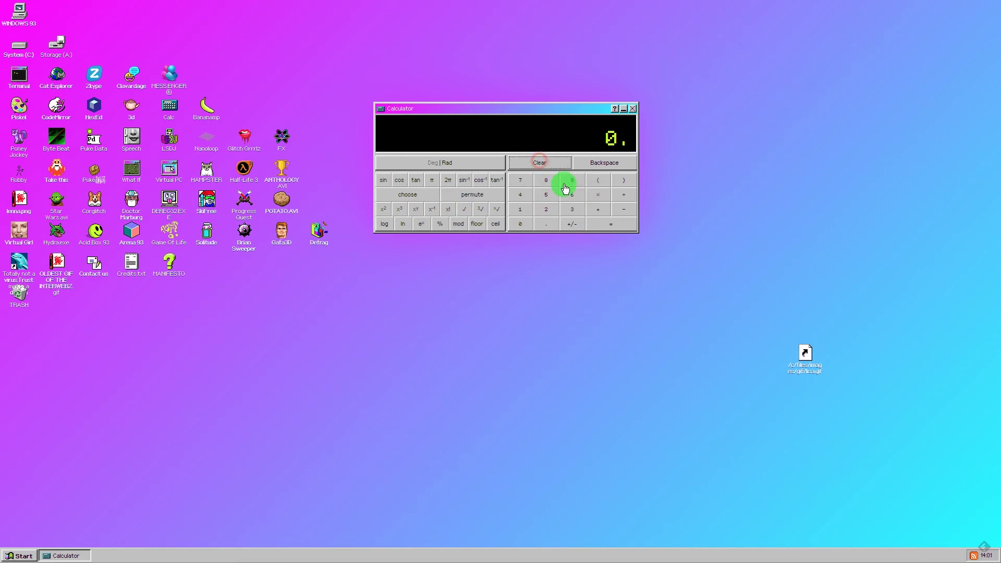
left_click(632, 109)
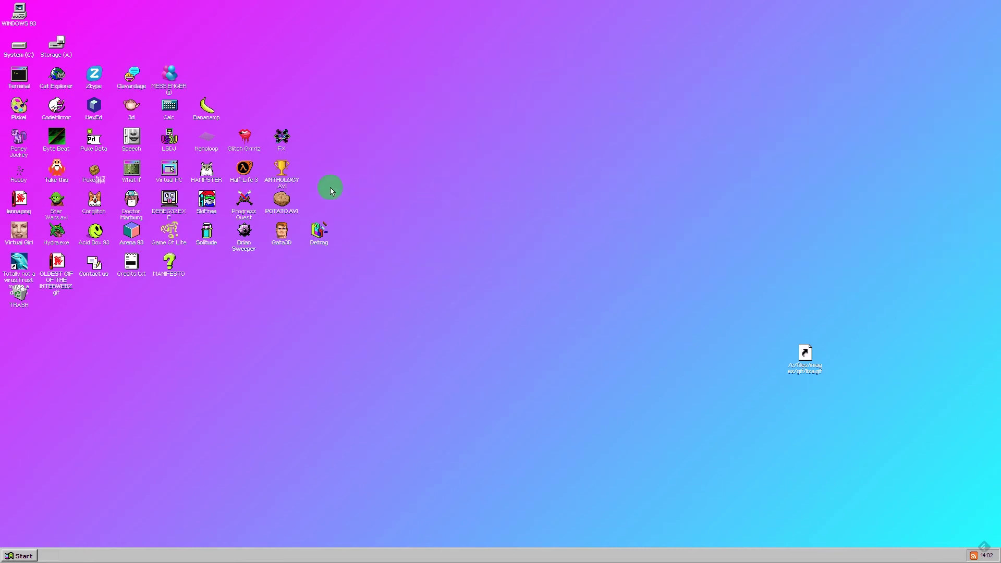
Launch the FX chooser, apply the acid screen effect and remove it
double_click(286, 143)
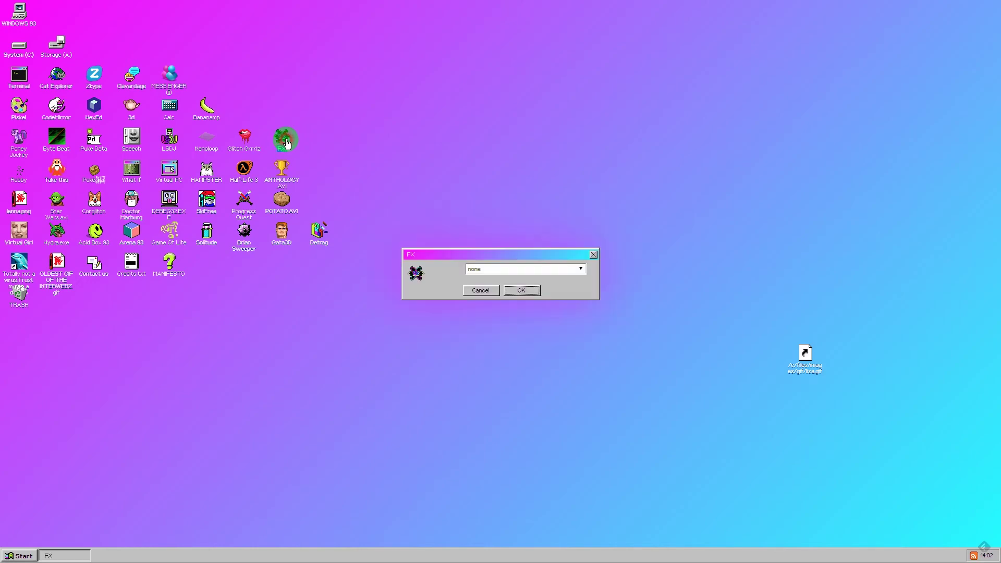
left_click(490, 270)
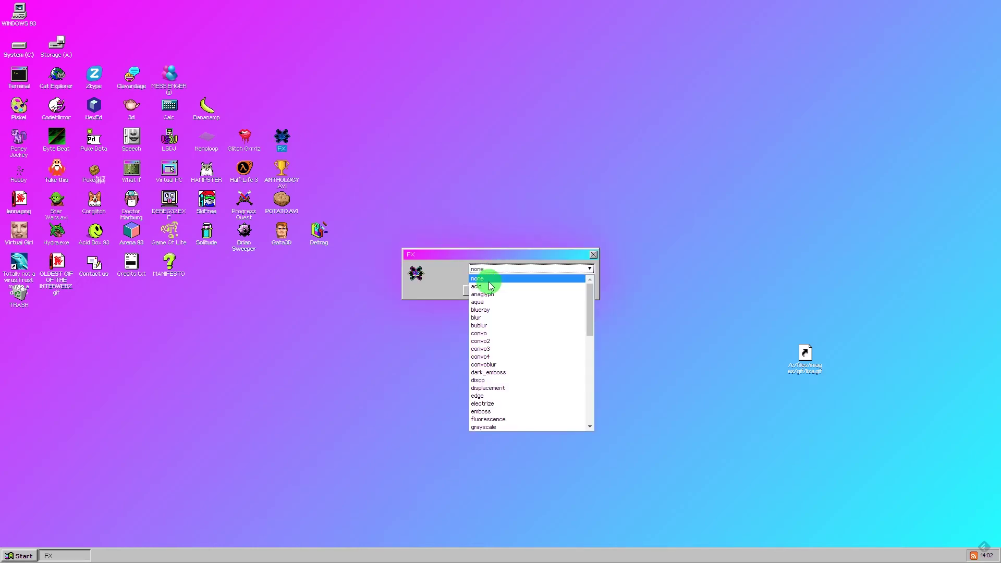
left_click(481, 285)
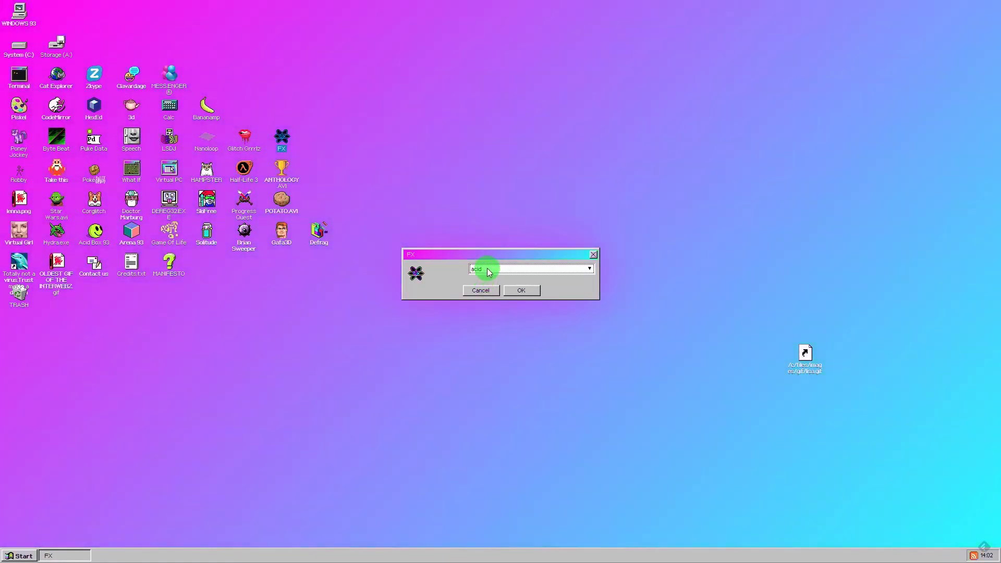
left_click(493, 270)
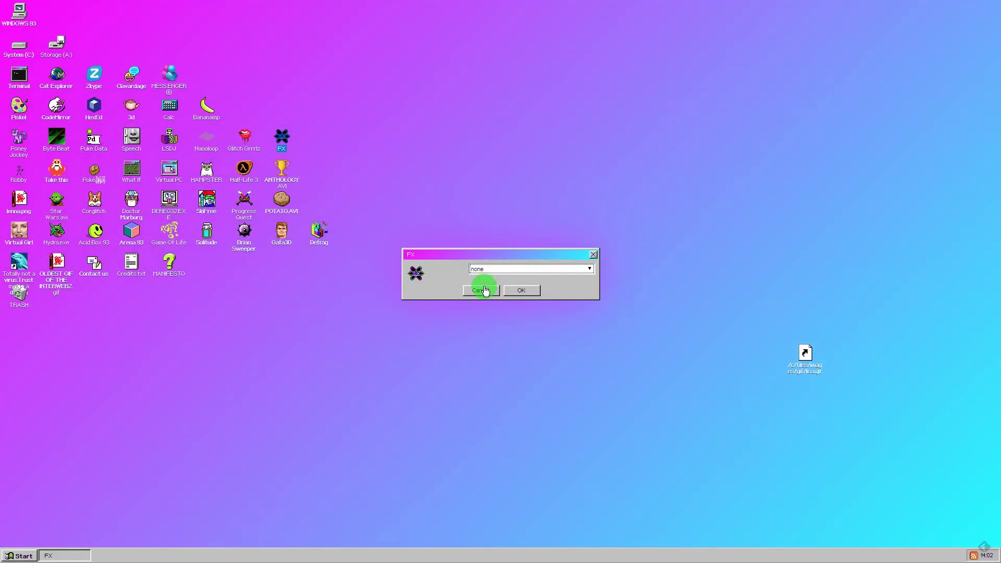
left_click(488, 270)
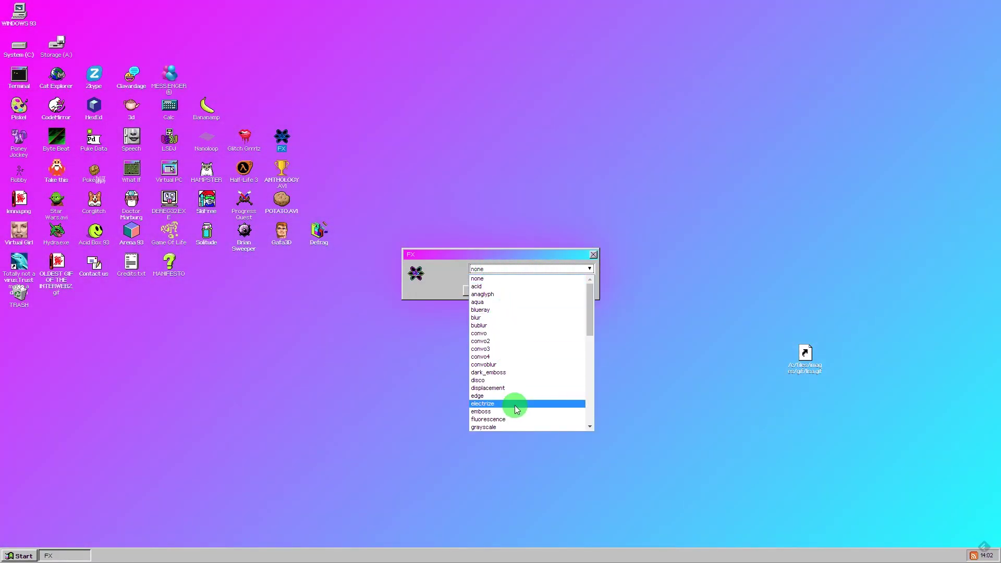
scroll(516, 399, "down", 4)
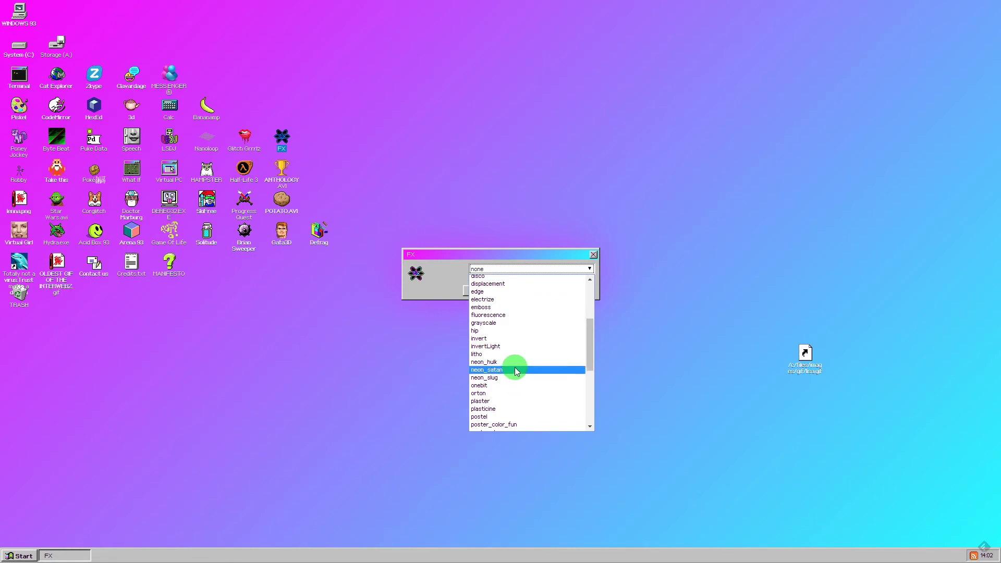
Try the electrize and blur screen effects, removing each afterwards
left_click(517, 304)
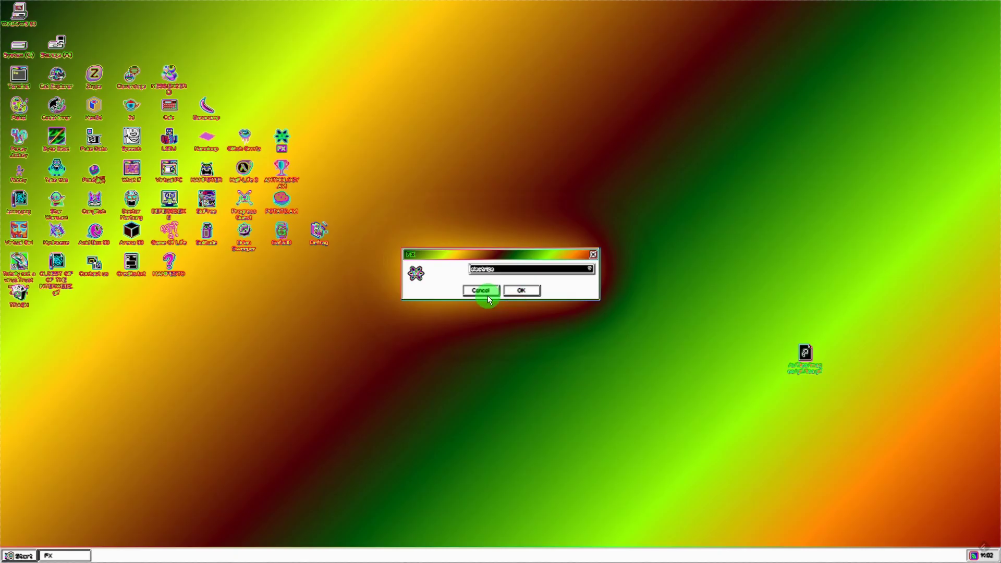
left_click(496, 270)
scroll(500, 313, "up", 5)
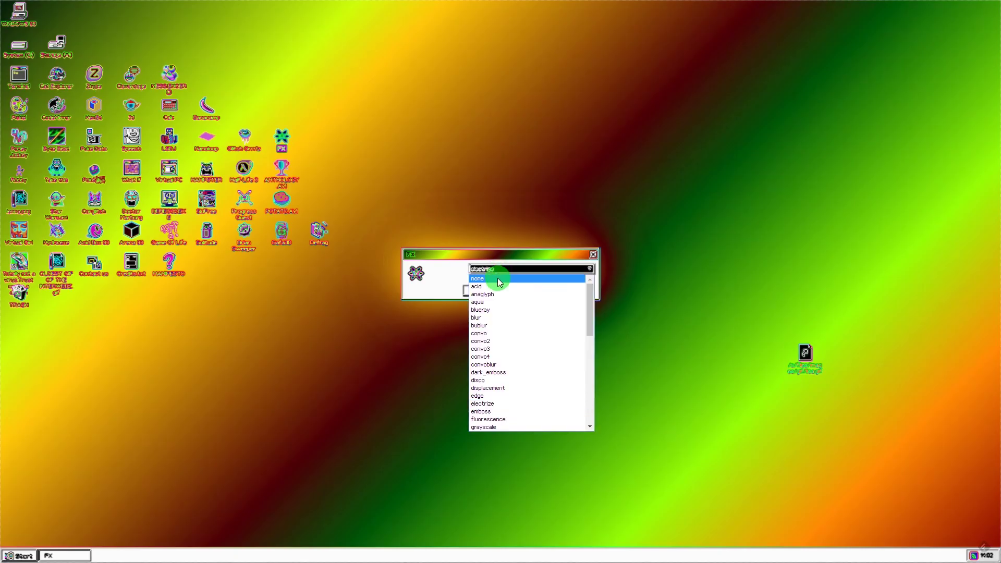
left_click(496, 279)
left_click(507, 274)
left_click(512, 317)
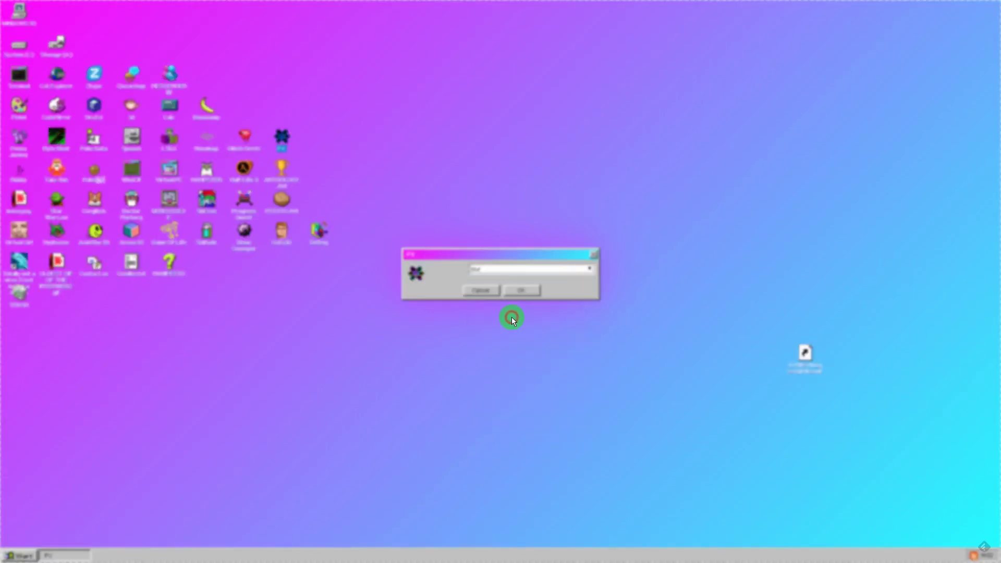
left_click(497, 269)
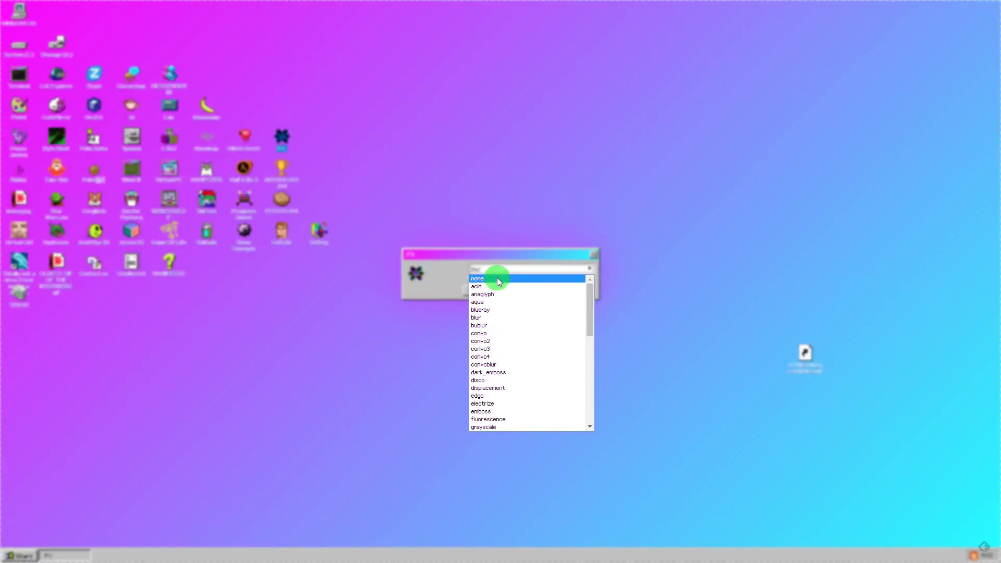
left_click(497, 279)
Try the vhs2 and vhs effects, cancel them and close the FX dialog
left_click(497, 272)
scroll(509, 352, "down", 5)
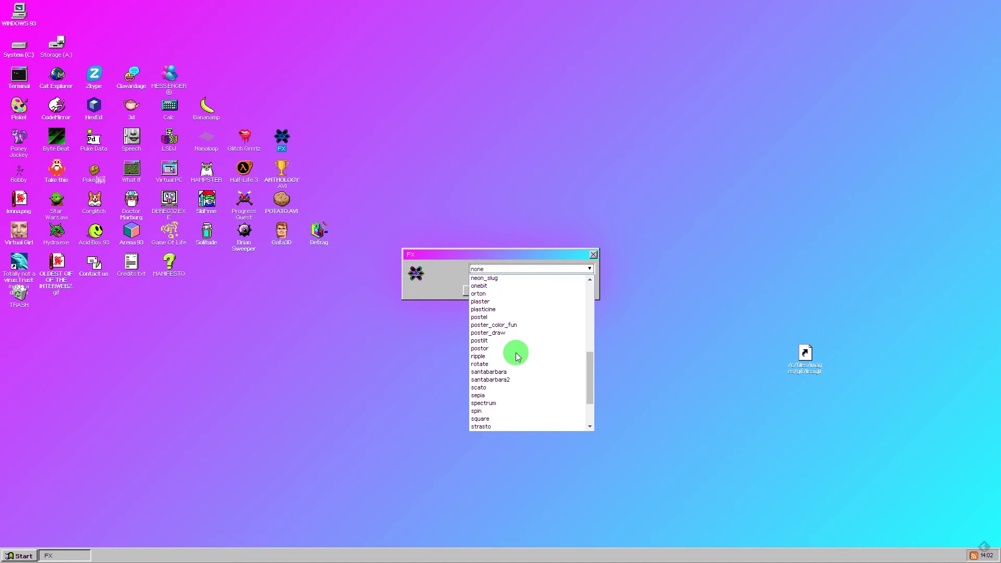
scroll(509, 375, "down", 5)
left_click(504, 415)
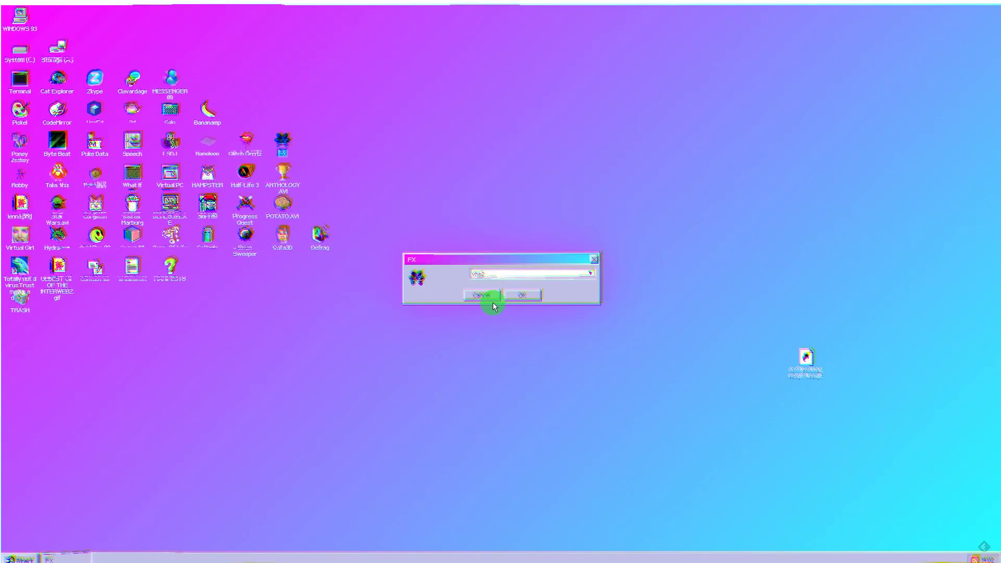
left_click(500, 268)
left_click(477, 418)
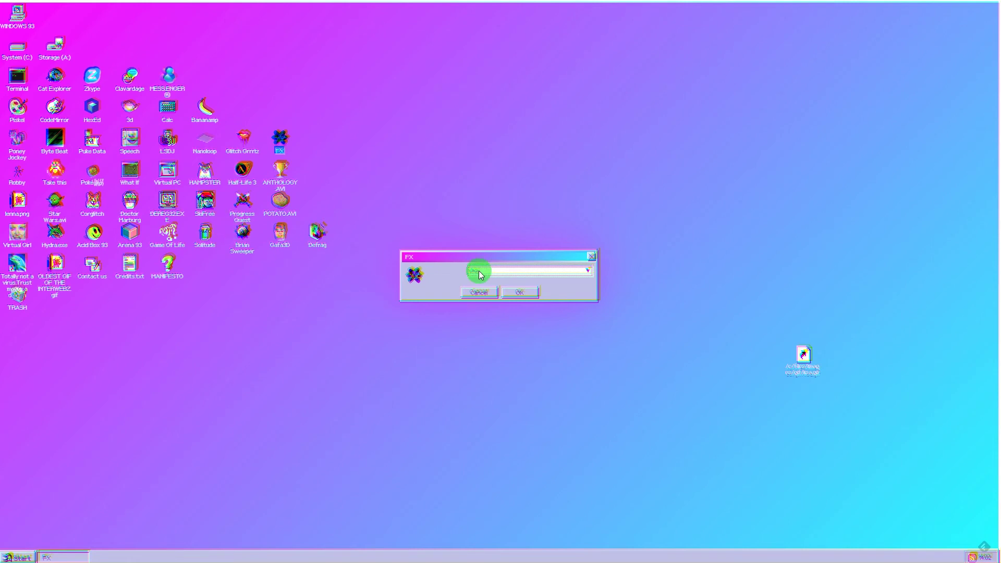
left_click(483, 297)
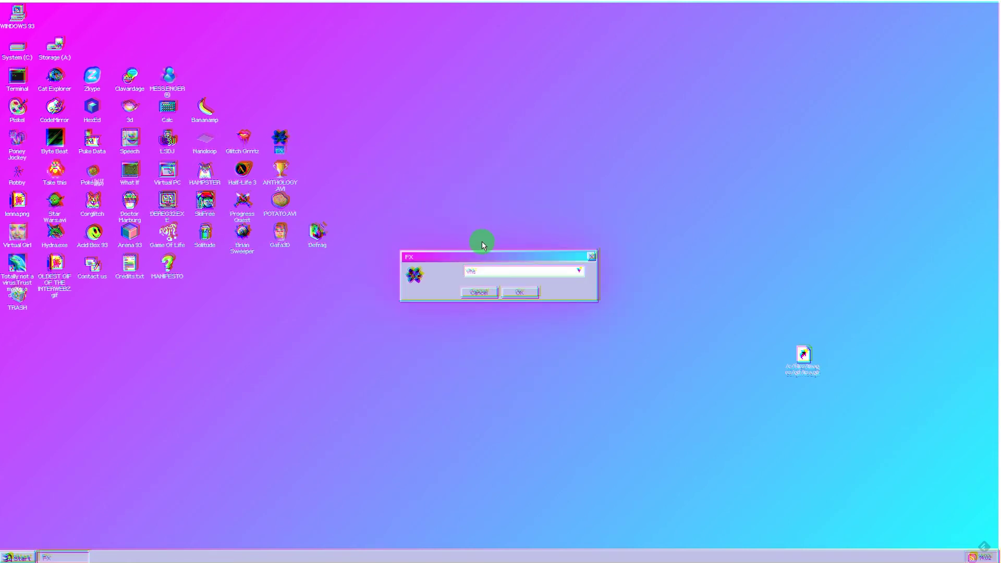
left_click(491, 277)
scroll(508, 292, "down", 3)
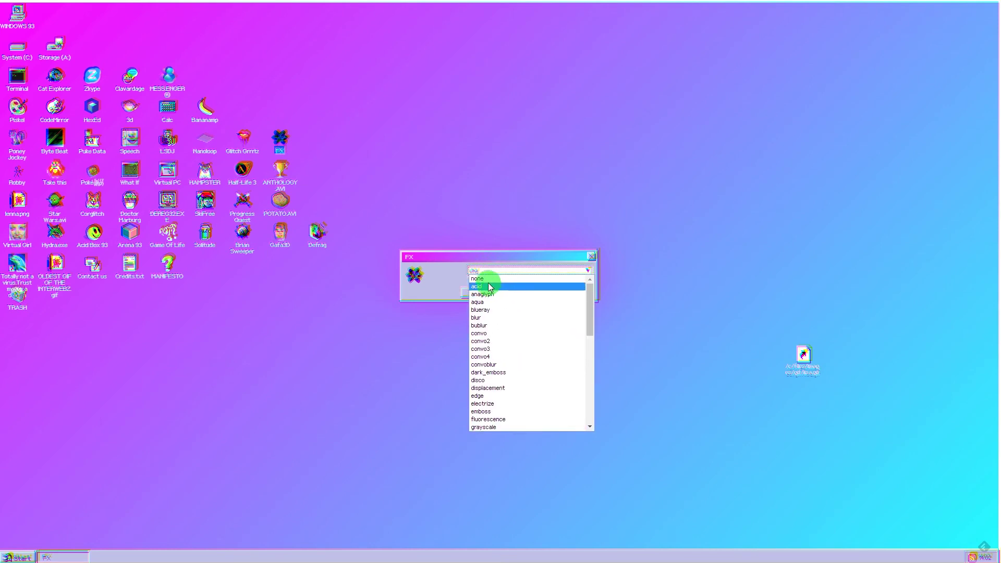
left_click(487, 281)
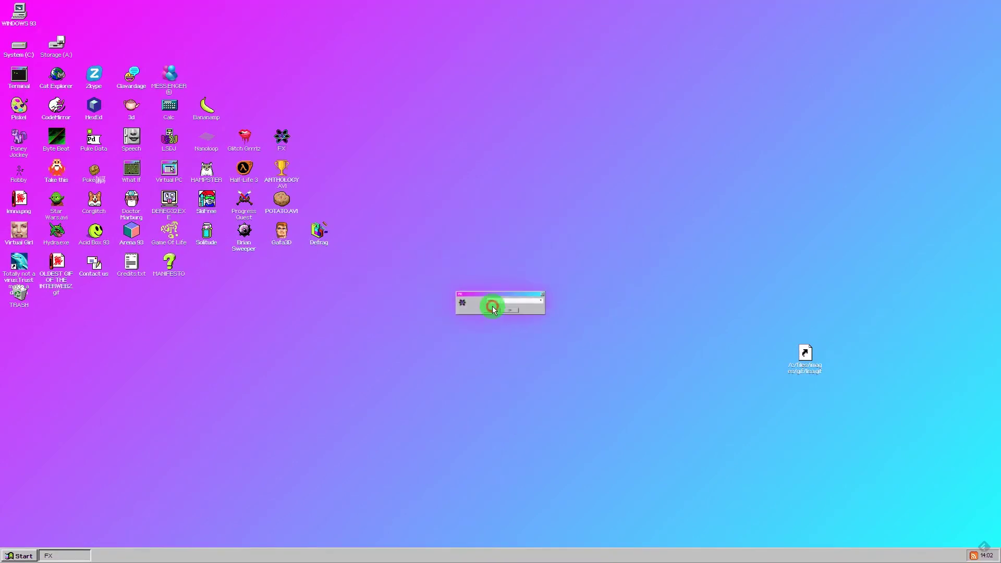
double_click(245, 231)
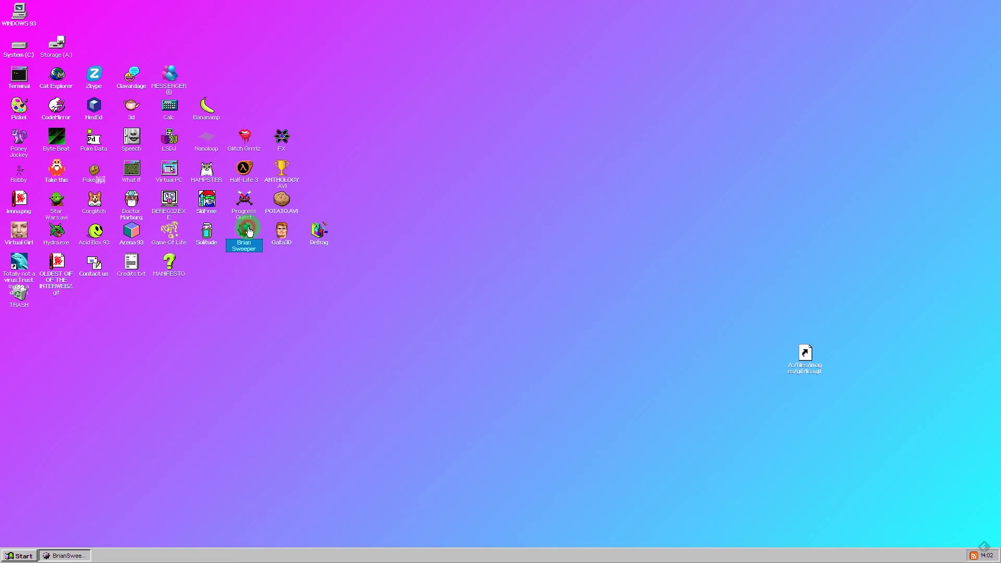
left_click(503, 340)
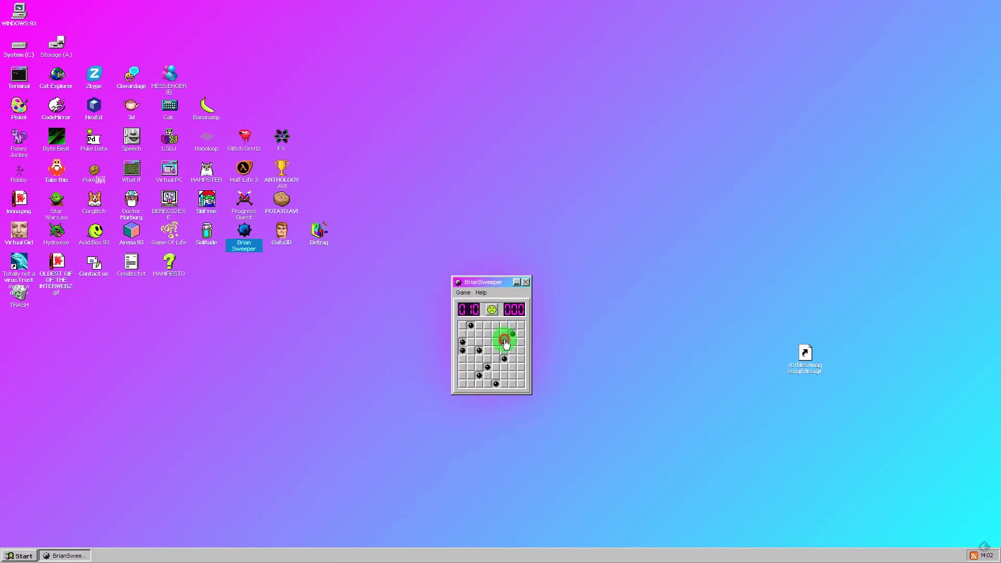
left_click(481, 364)
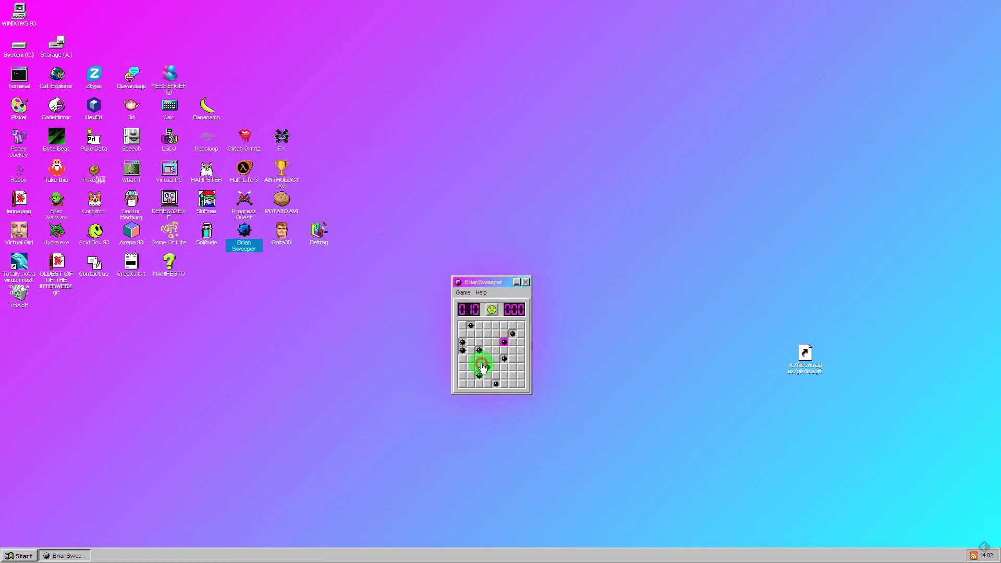
left_click(465, 292)
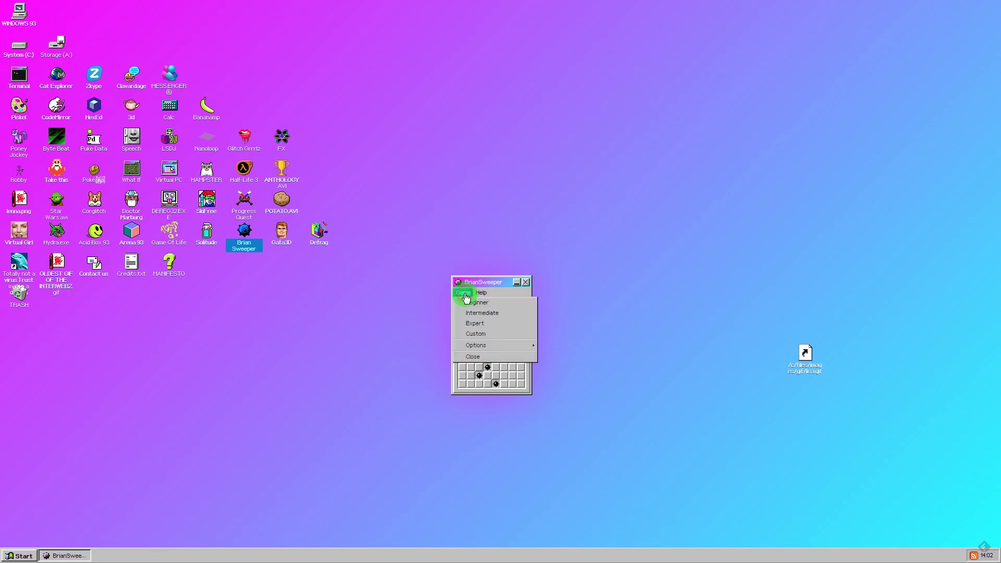
left_click(474, 302)
left_click(471, 337)
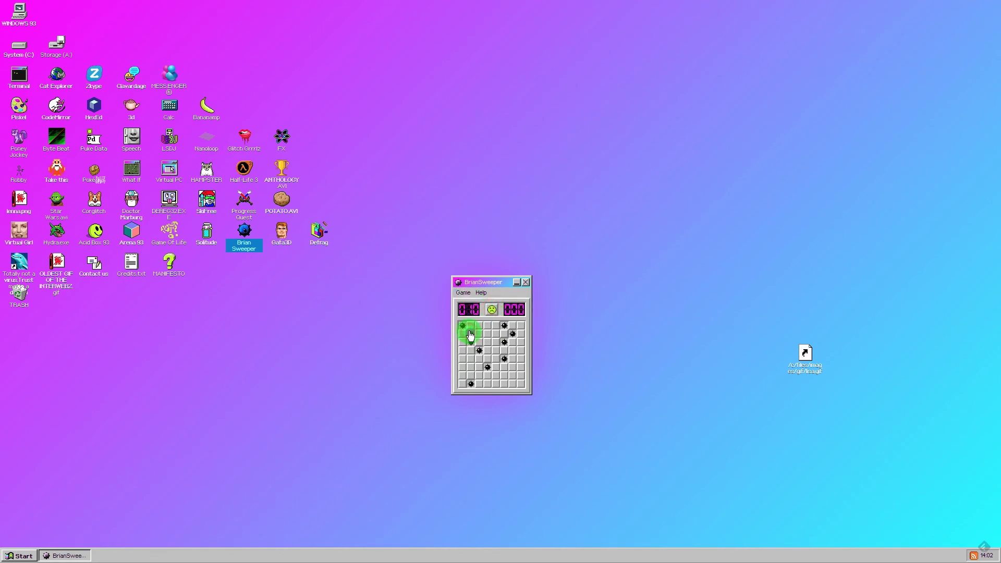
left_click(464, 293)
left_click(470, 304)
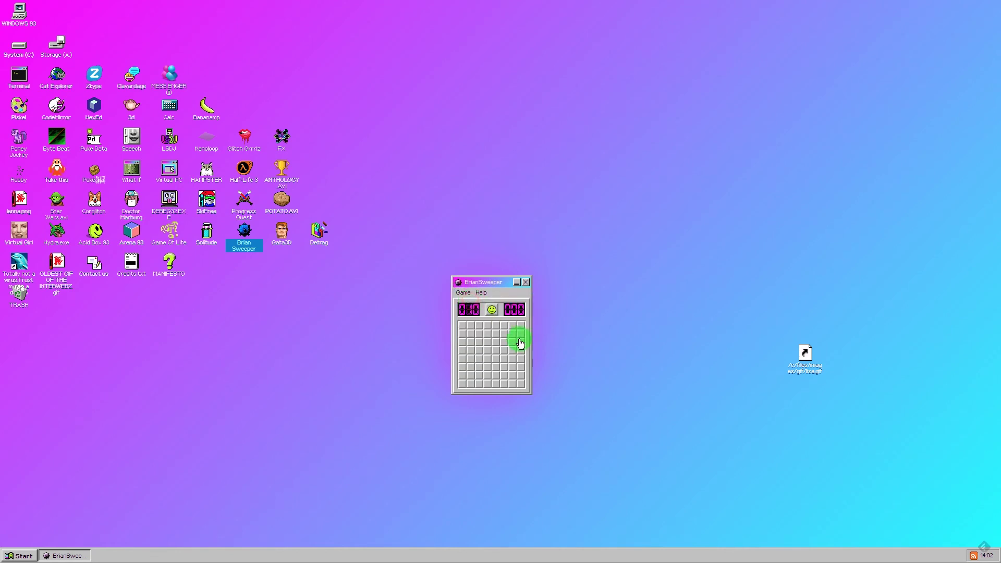
left_click(509, 339)
left_click(462, 292)
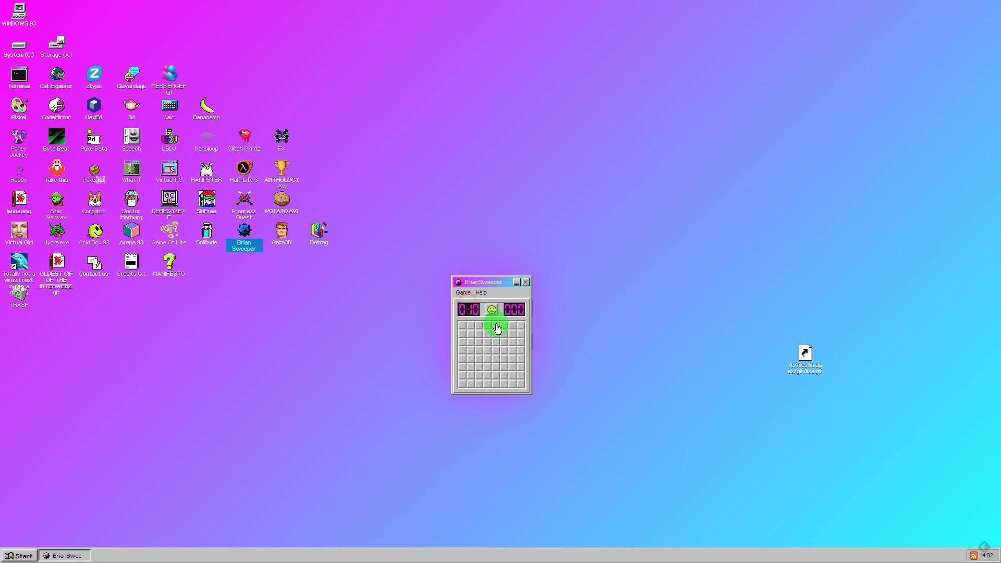
left_click(496, 323)
left_click(462, 292)
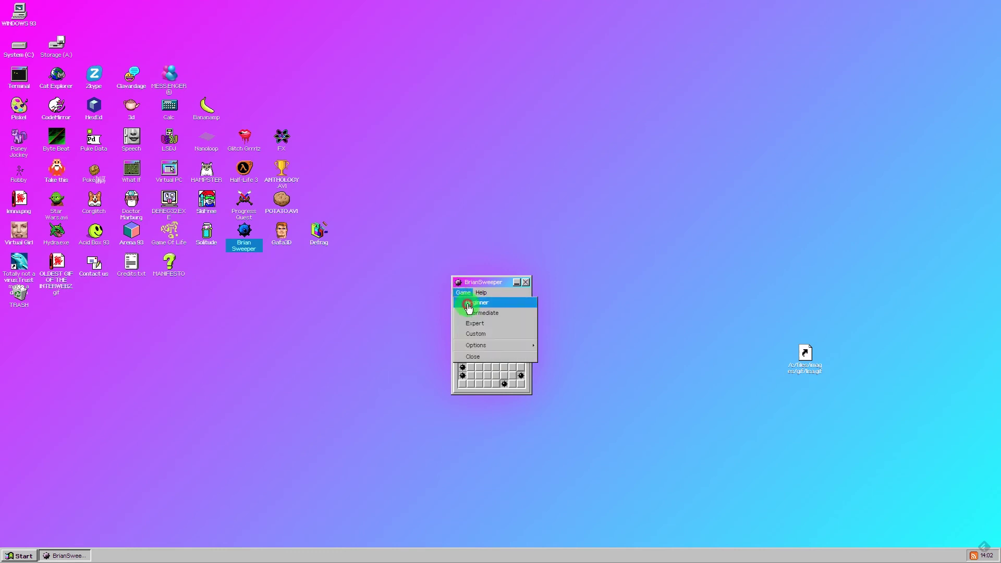
left_click(469, 305)
left_click(462, 328)
left_click(464, 293)
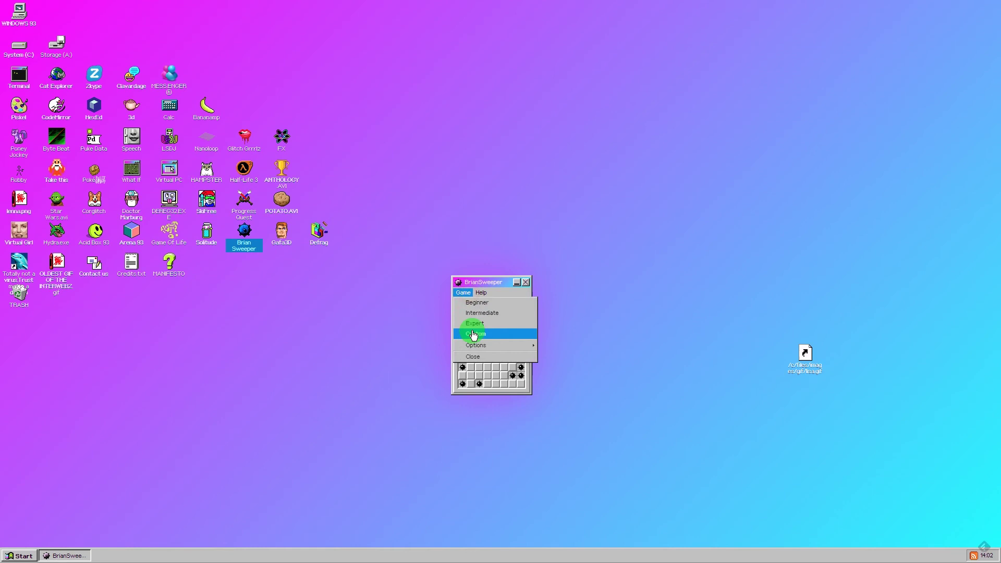
left_click(470, 304)
left_click(487, 359)
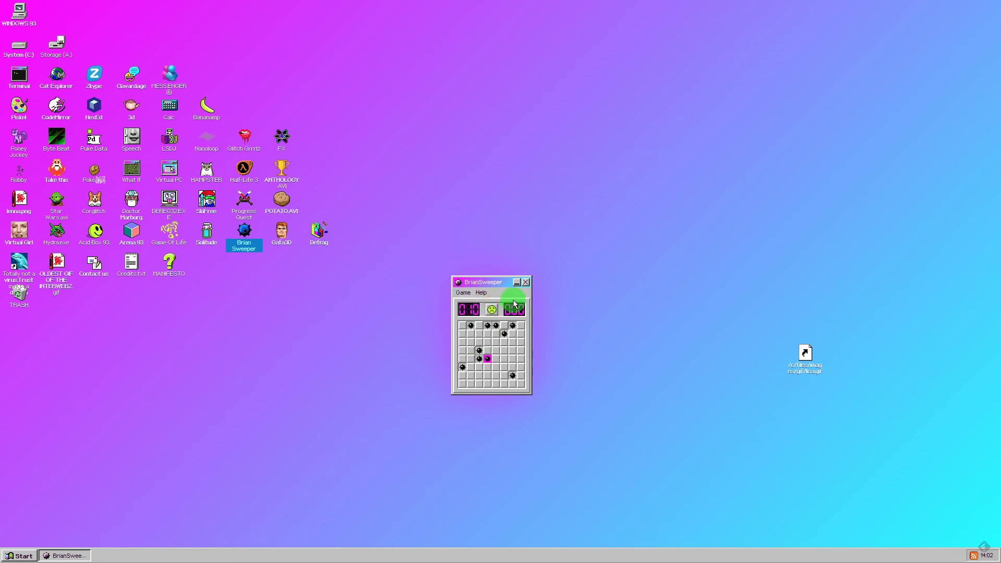
left_click(491, 309)
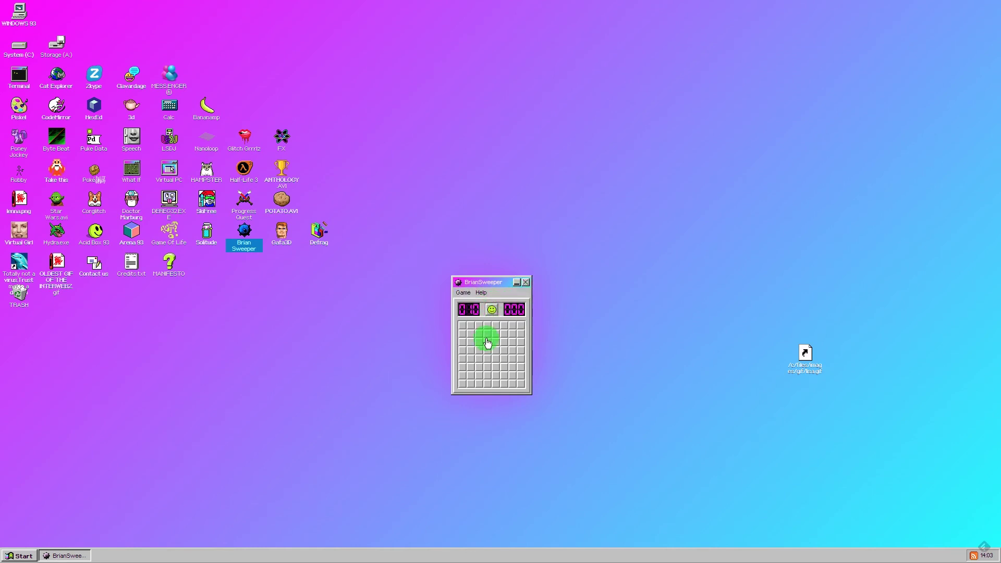
left_click(487, 342)
left_click(493, 311)
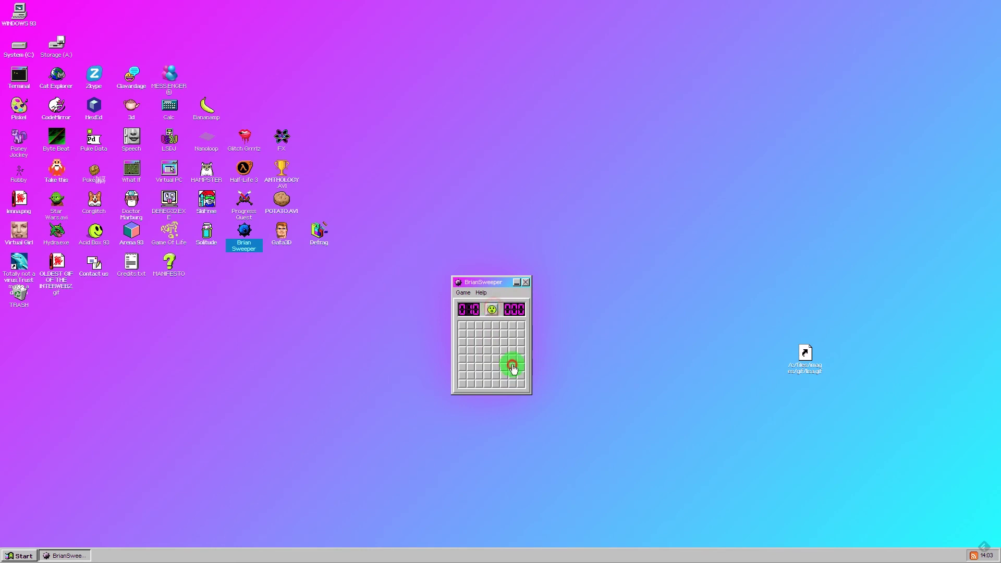
left_click(513, 366)
left_click(527, 284)
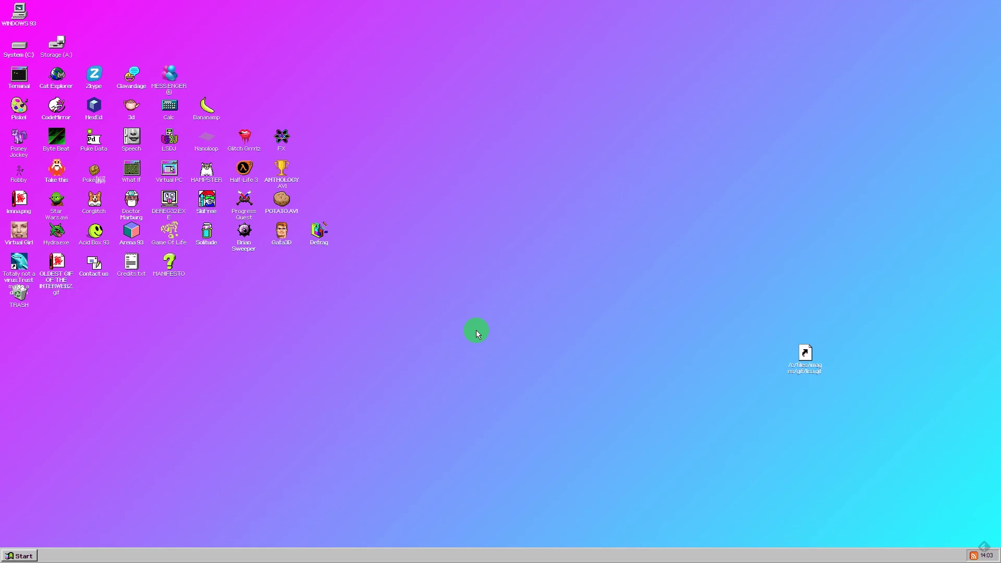
Exit Chrome's fullscreen with F11 so the browser window and Windows taskbar show
key("F11")
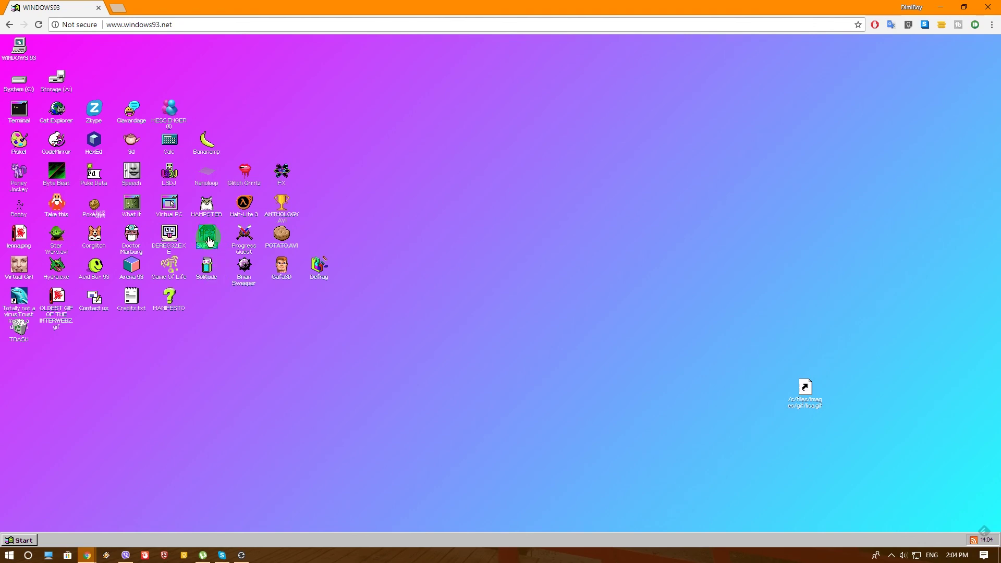
double_click(133, 208)
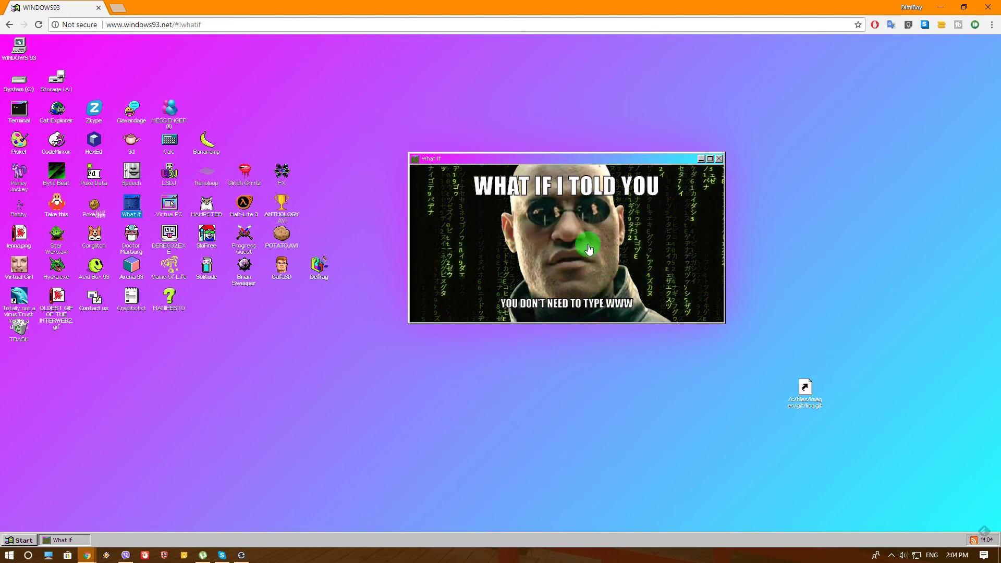
left_click(588, 249)
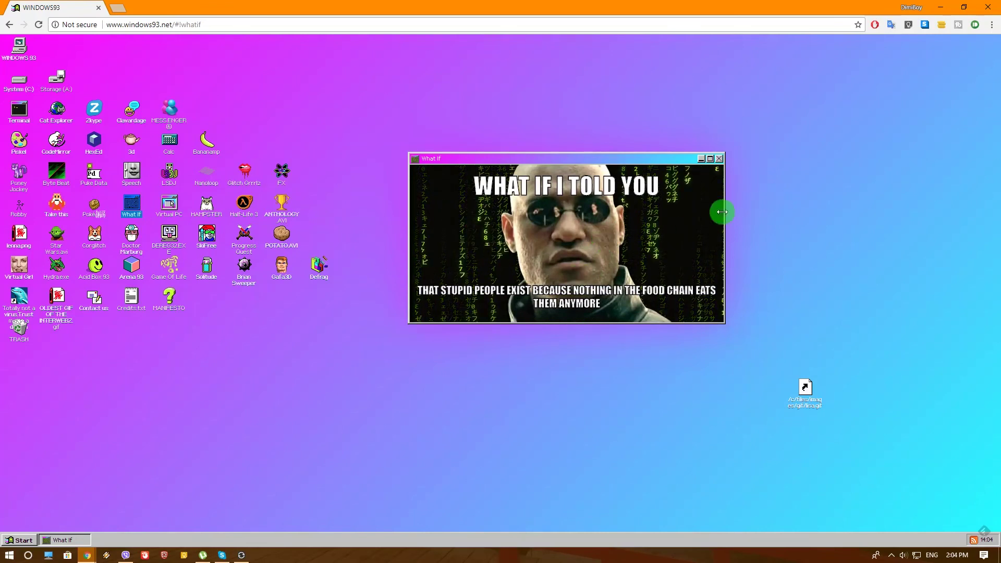
left_click(719, 159)
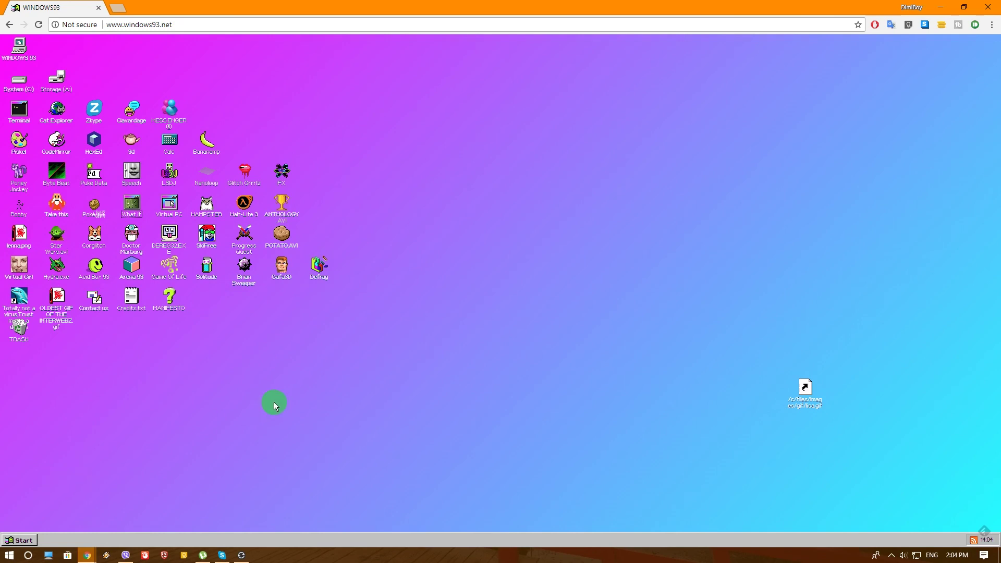
Reload the page with F5 to reboot Windows 93, then bring up the Start menu
key("F5")
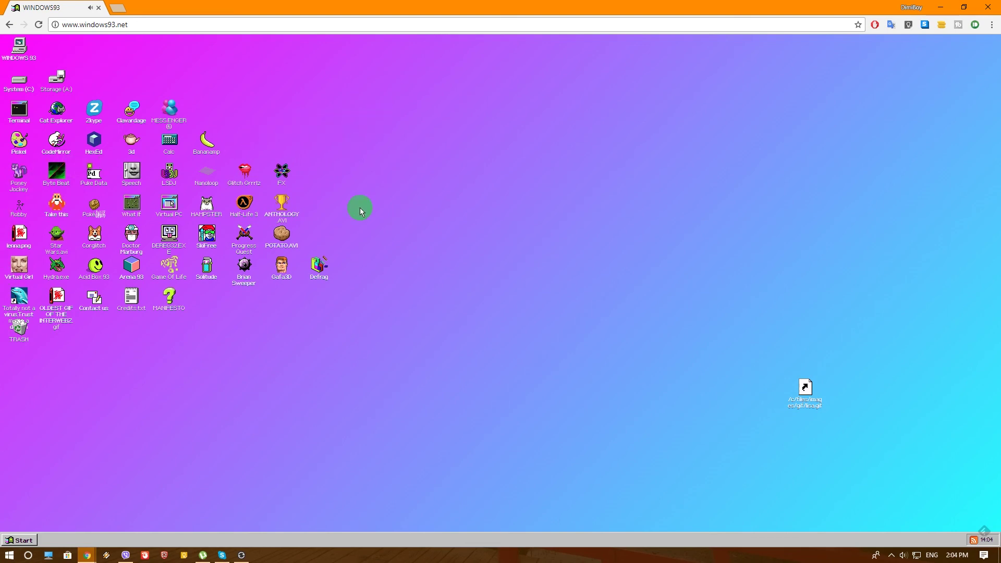
left_click(32, 541)
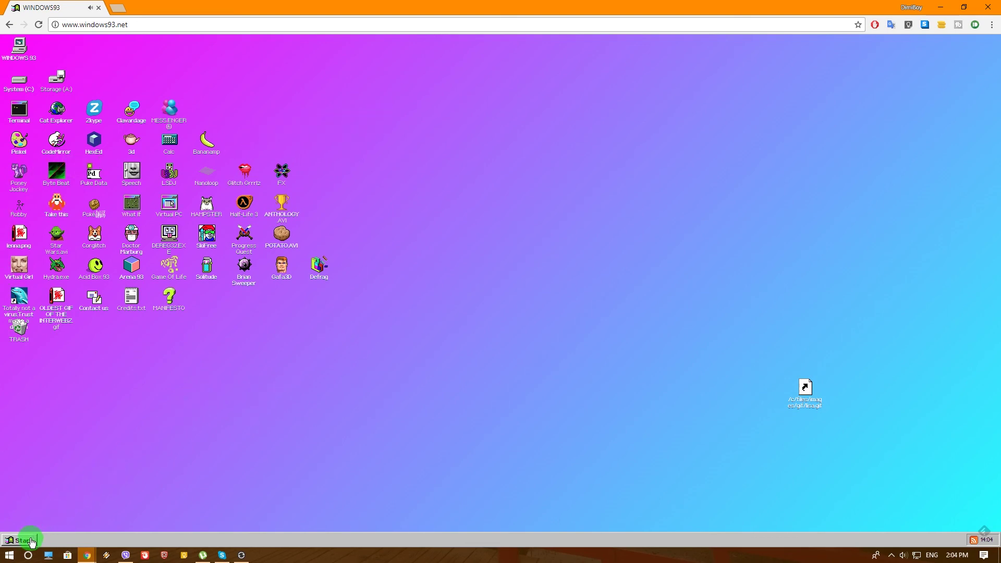